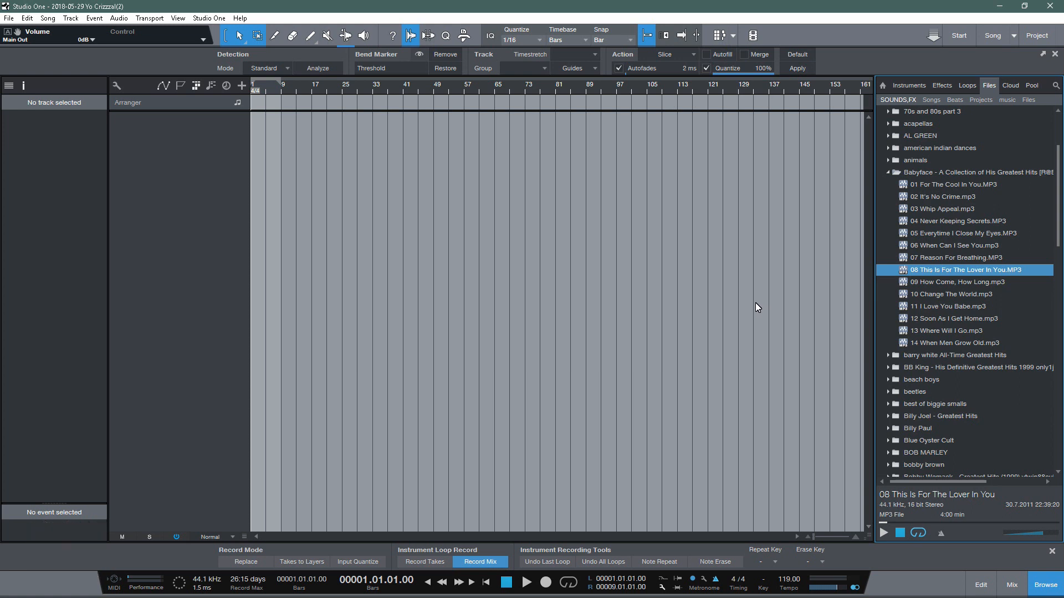
Try out 08 This Is For The Lover In You on a new audio track, and delete the event after a short playback
{"action": "left_click_drag", "start_coordinate": [906, 273], "coordinate": [273, 151]}
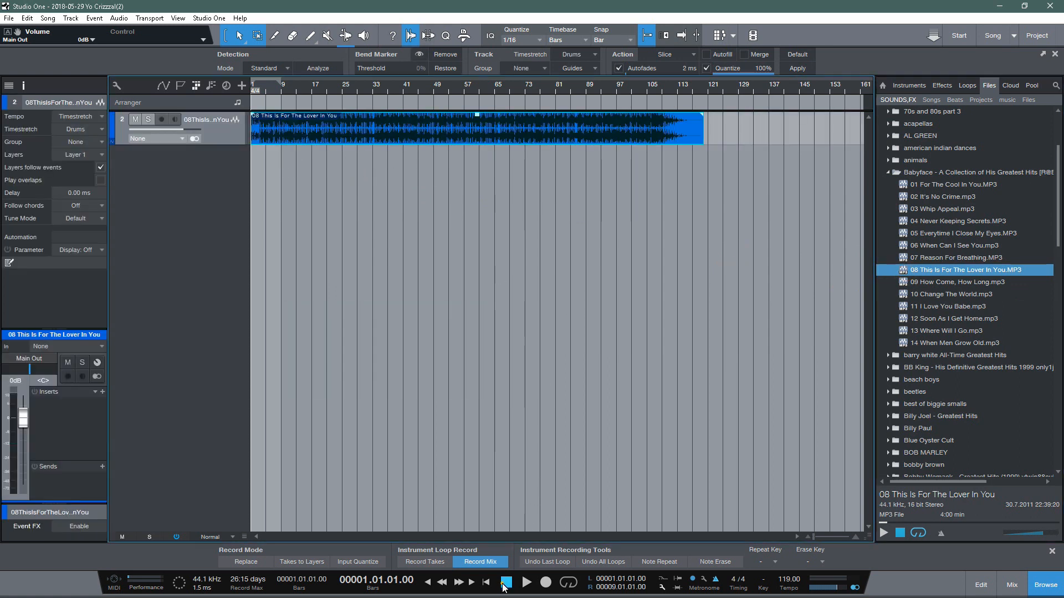
{"action": "left_click", "coordinate": [526, 582]}
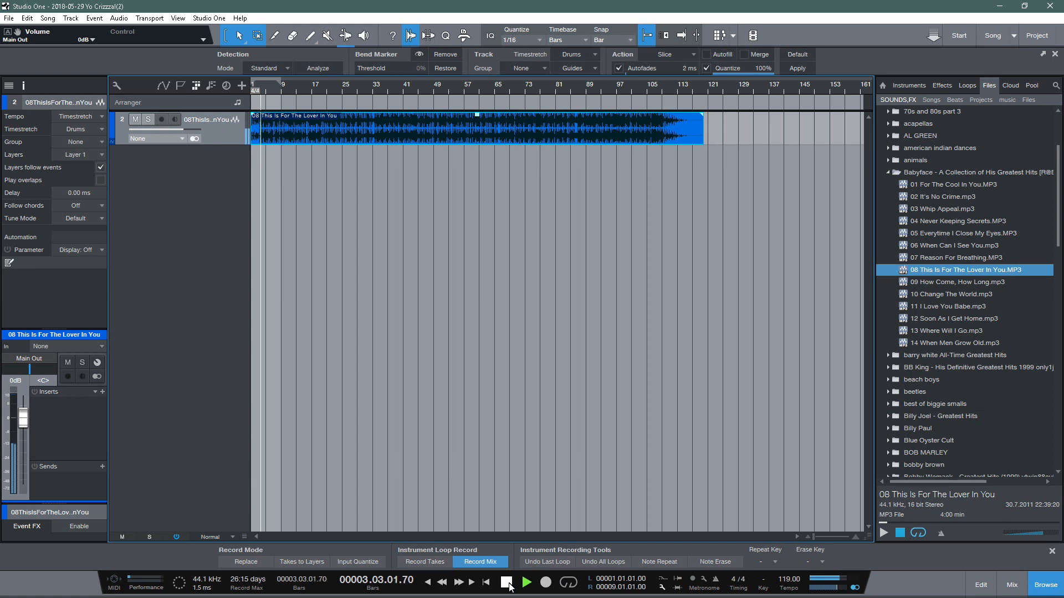
{"action": "left_click", "coordinate": [506, 582]}
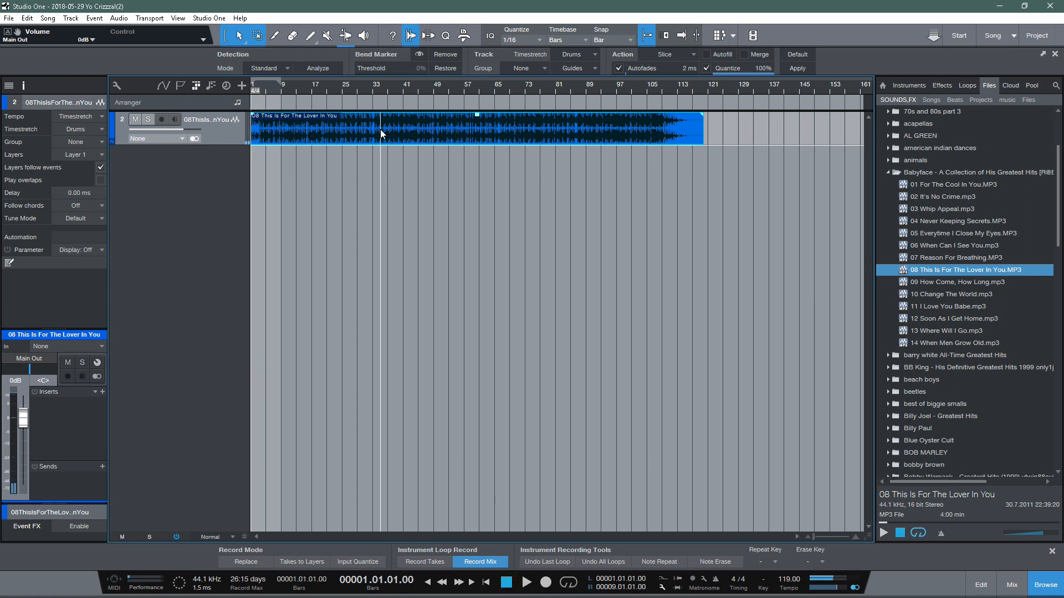
{"action": "key", "text": "Delete"}
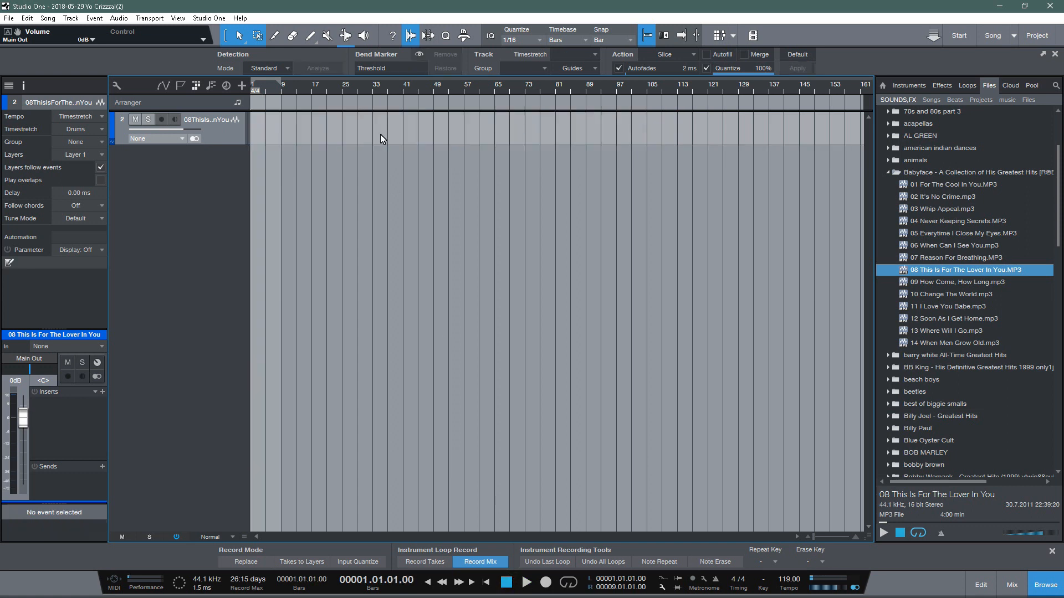
Place 03 Whip Appeal.mp3 at the start of the existing audio track and lower the track volume to about -12.7 dB during playback
{"action": "left_click_drag", "start_coordinate": [942, 208], "coordinate": [261, 135]}
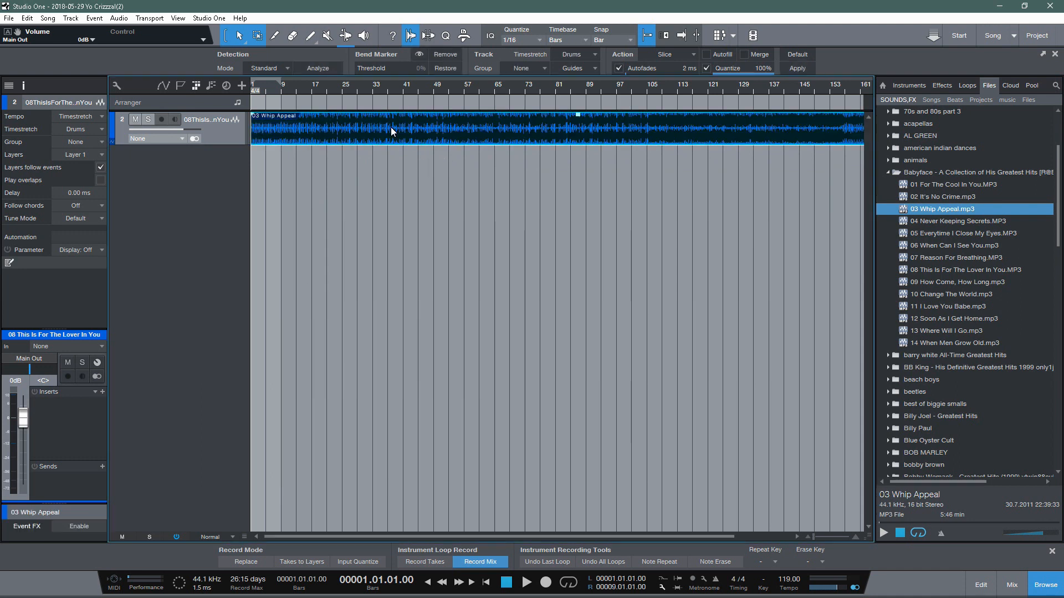
{"action": "left_click", "coordinate": [527, 582]}
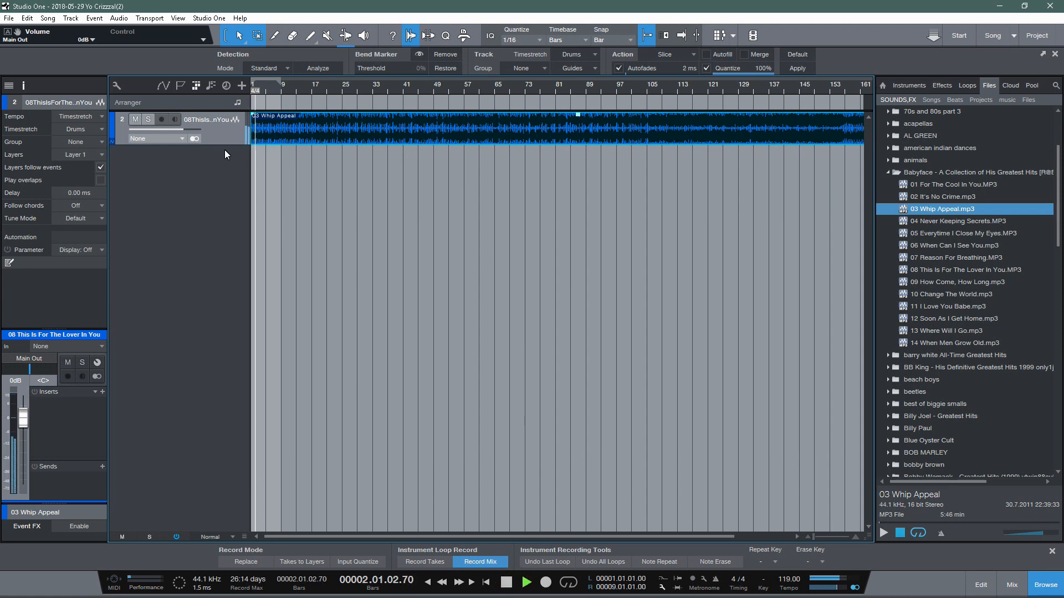
{"action": "left_click_drag", "start_coordinate": [225, 145], "coordinate": [225, 187]}
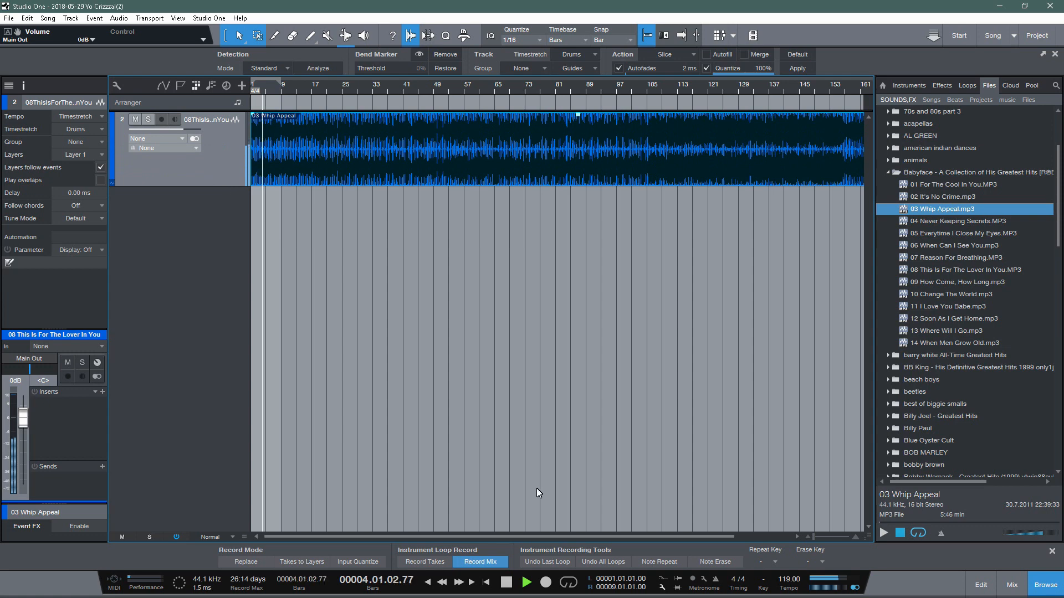
{"action": "left_click_drag", "start_coordinate": [1032, 533], "coordinate": [1046, 533]}
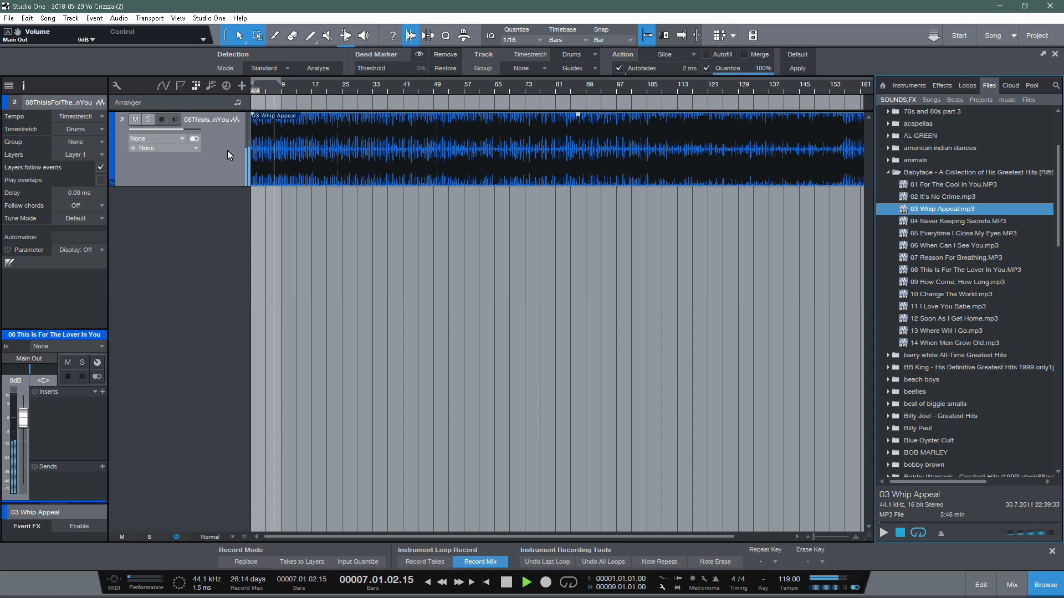
{"action": "left_click_drag", "start_coordinate": [24, 427], "coordinate": [23, 448]}
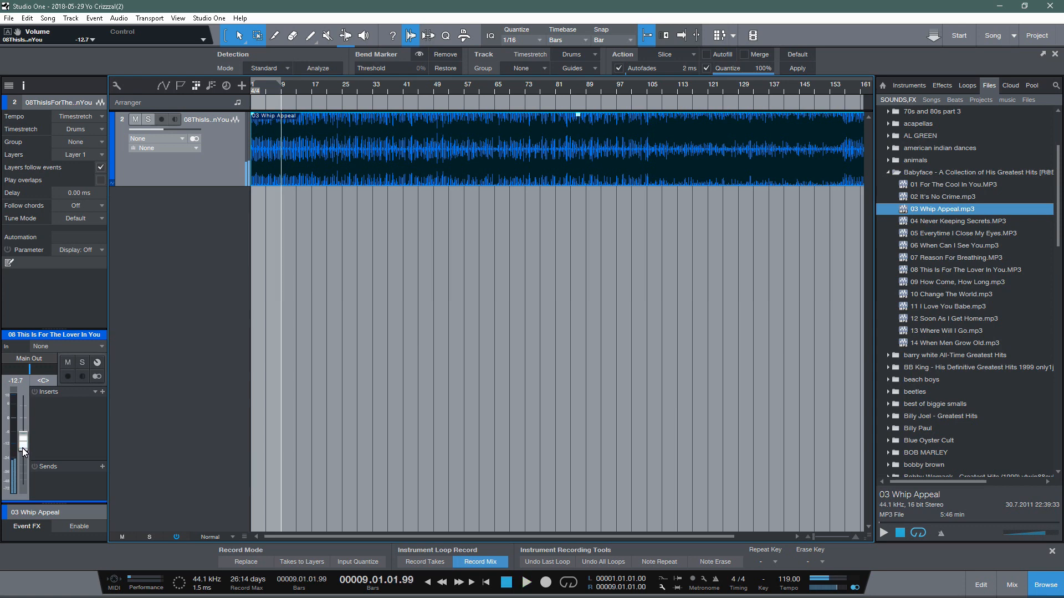
Split the Whip Appeal event at six freehand points between about bars 27 and 104
{"action": "right_click", "coordinate": [353, 312]}
{"action": "left_click", "coordinate": [413, 337]}
{"action": "left_click", "coordinate": [352, 179]}
{"action": "left_click", "coordinate": [401, 166]}
{"action": "left_click", "coordinate": [448, 154]}
{"action": "left_click", "coordinate": [519, 151]}
{"action": "left_click", "coordinate": [574, 149]}
{"action": "left_click", "coordinate": [646, 146]}
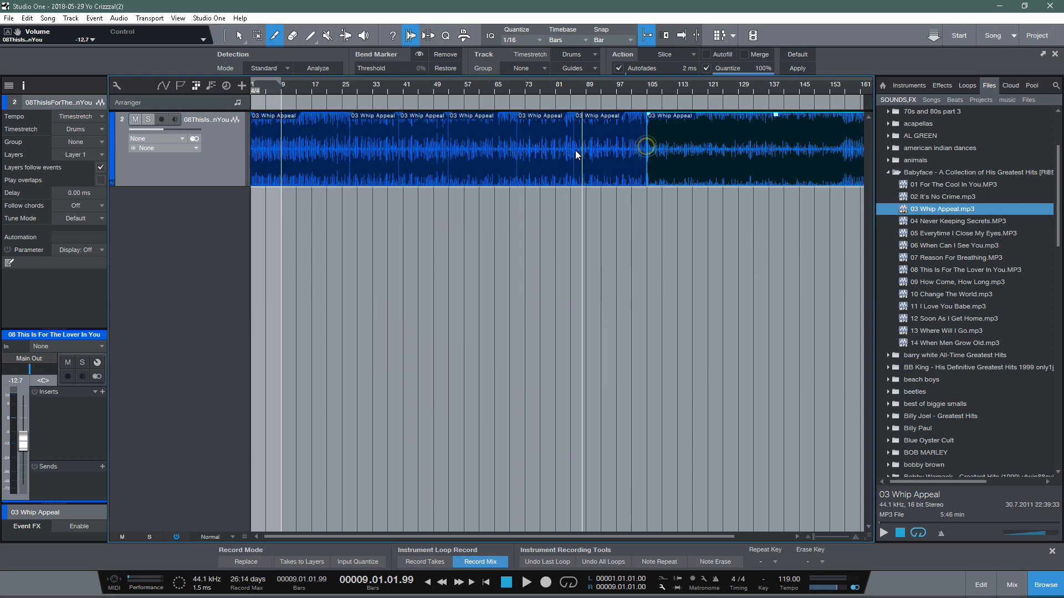
Add an Impact drum sampler track below the audio track and return to the Arrow tool
{"action": "left_click", "coordinate": [919, 88]}
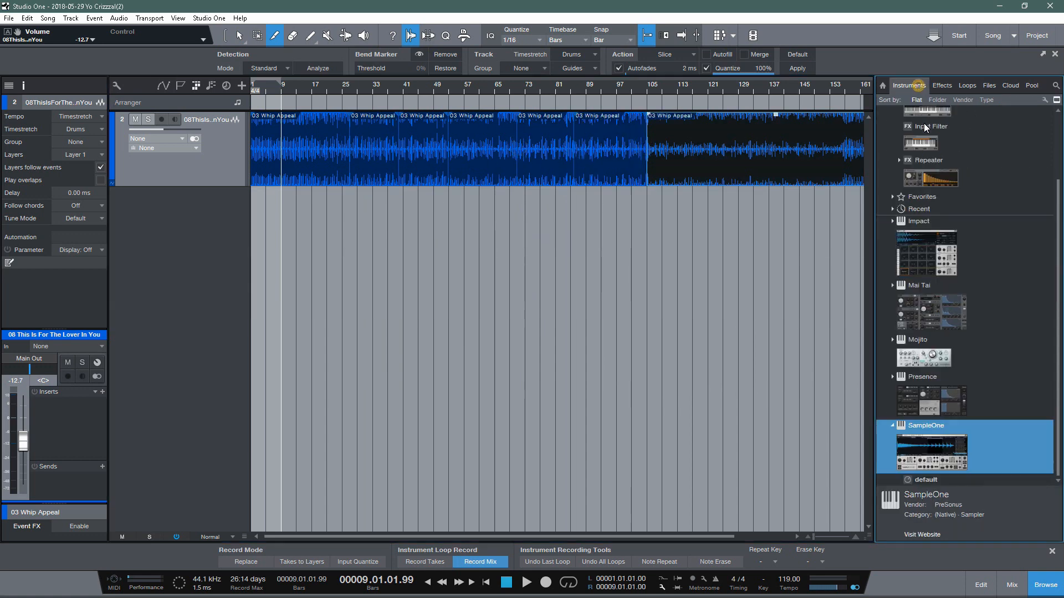
{"action": "left_click_drag", "start_coordinate": [936, 258], "coordinate": [161, 286]}
{"action": "left_click_drag", "start_coordinate": [629, 111], "coordinate": [836, 118]}
{"action": "right_click", "coordinate": [487, 235]}
{"action": "left_click", "coordinate": [512, 238]}
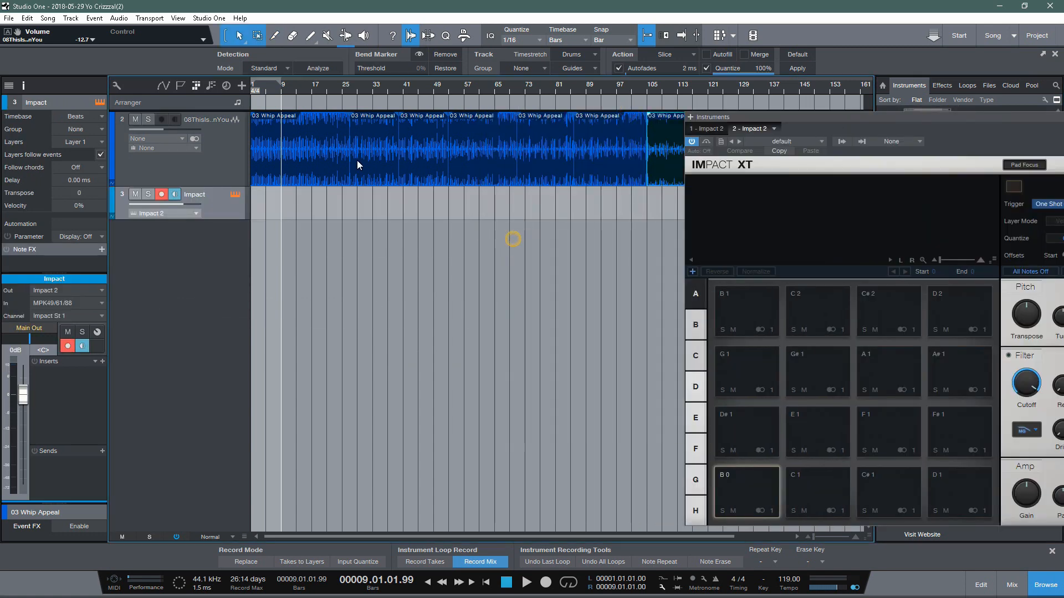
Load the second, third and fourth Whip Appeal slices onto Impact pads B 0, C 1 and C# 1
{"action": "left_click", "coordinate": [382, 166]}
{"action": "left_click_drag", "start_coordinate": [377, 167], "coordinate": [758, 500]}
{"action": "left_click_drag", "start_coordinate": [426, 161], "coordinate": [809, 498]}
{"action": "left_click", "coordinate": [476, 156]}
{"action": "left_click_drag", "start_coordinate": [479, 157], "coordinate": [899, 489]}
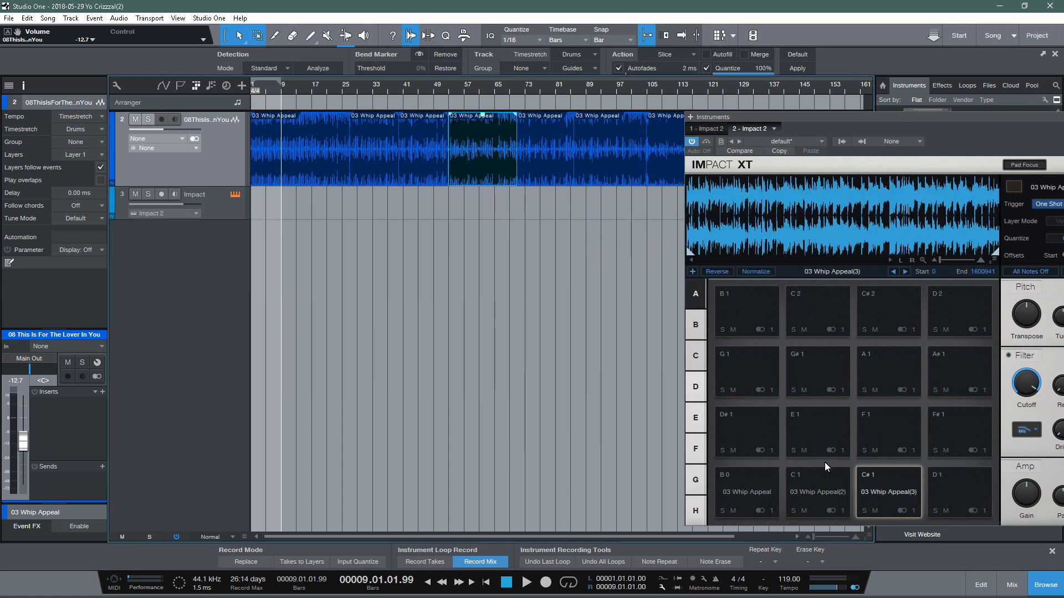
Arm the Impact track to audition the loaded pads, and remove the whole track with its instrument window closed
{"action": "left_click", "coordinate": [221, 204]}
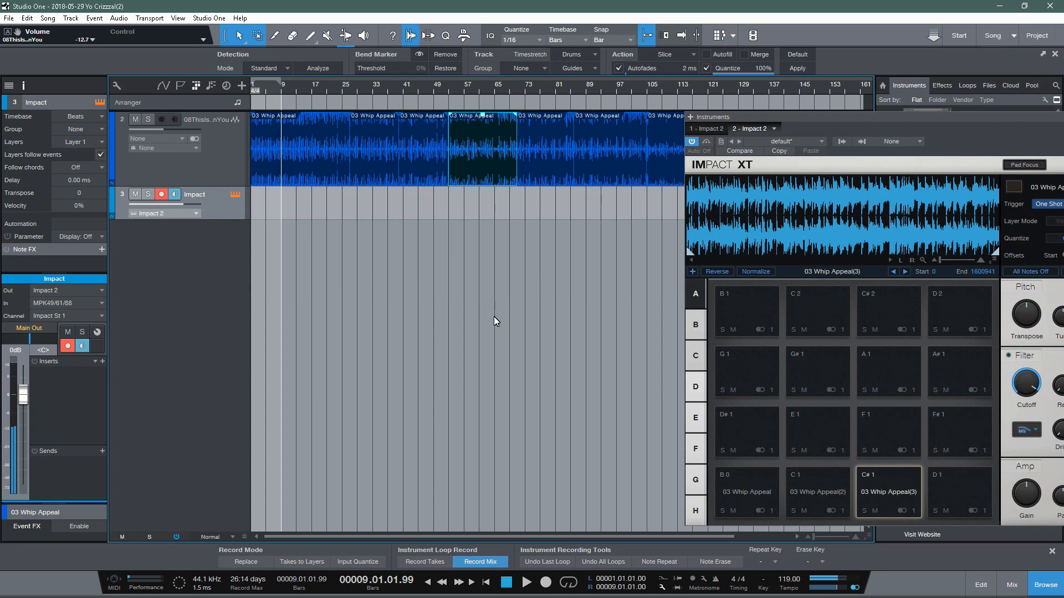
{"action": "left_click_drag", "start_coordinate": [876, 116], "coordinate": [627, 124]}
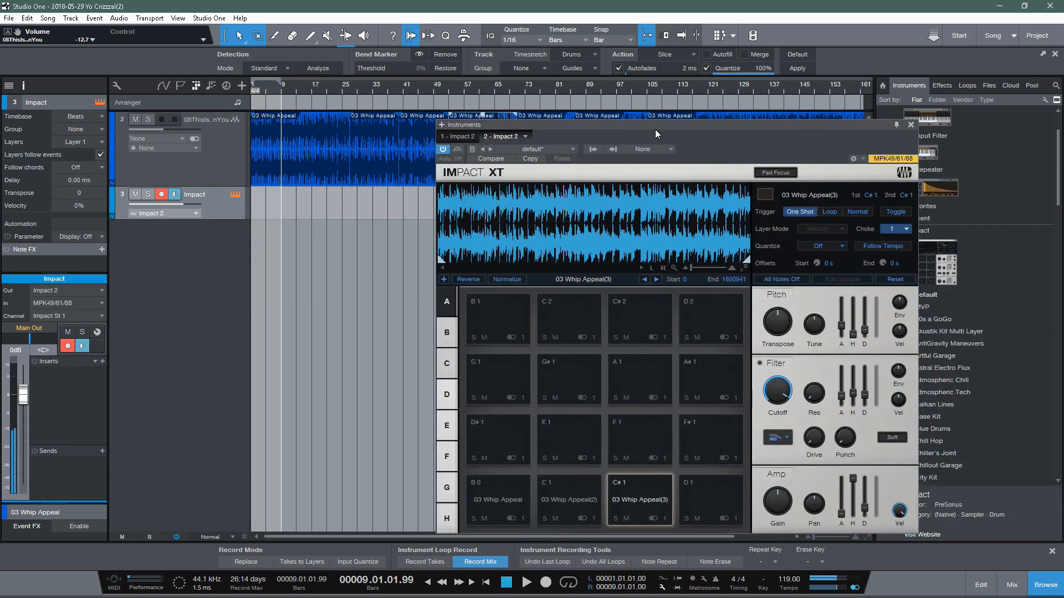
{"action": "left_click", "coordinate": [911, 124]}
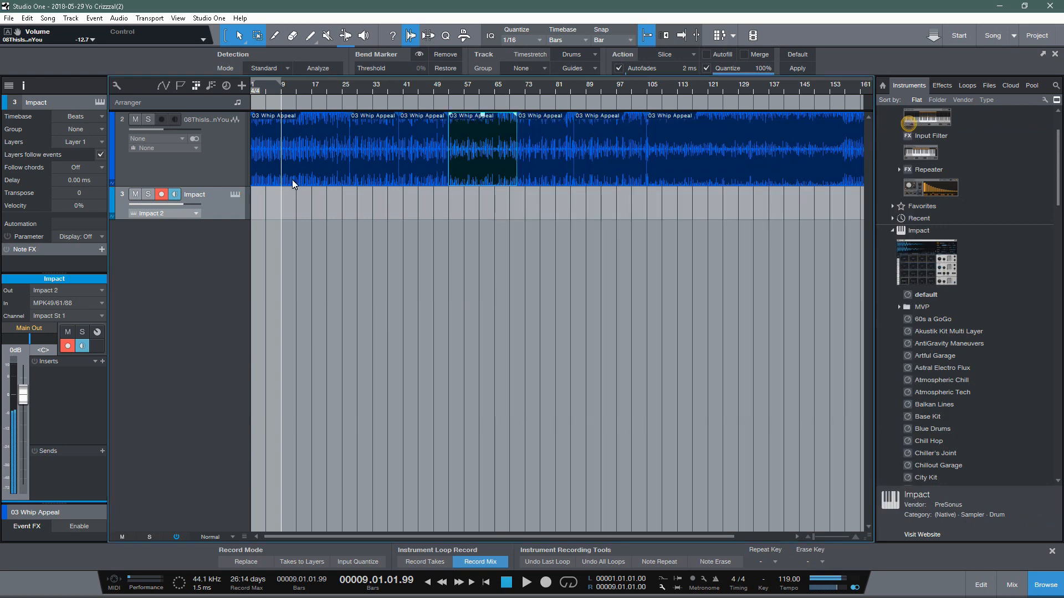
{"action": "right_click", "coordinate": [208, 202]}
{"action": "left_click", "coordinate": [246, 259]}
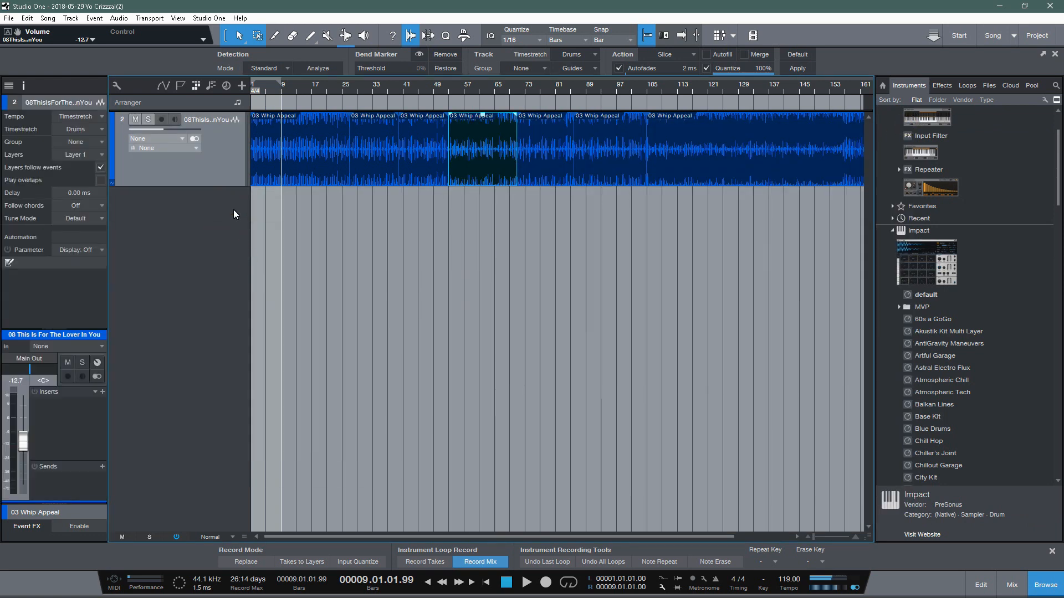
Add a fresh Impact instrument track below the audio track, increase its height and enable Pad Focus in the sampler
{"action": "left_click_drag", "start_coordinate": [923, 264], "coordinate": [181, 245]}
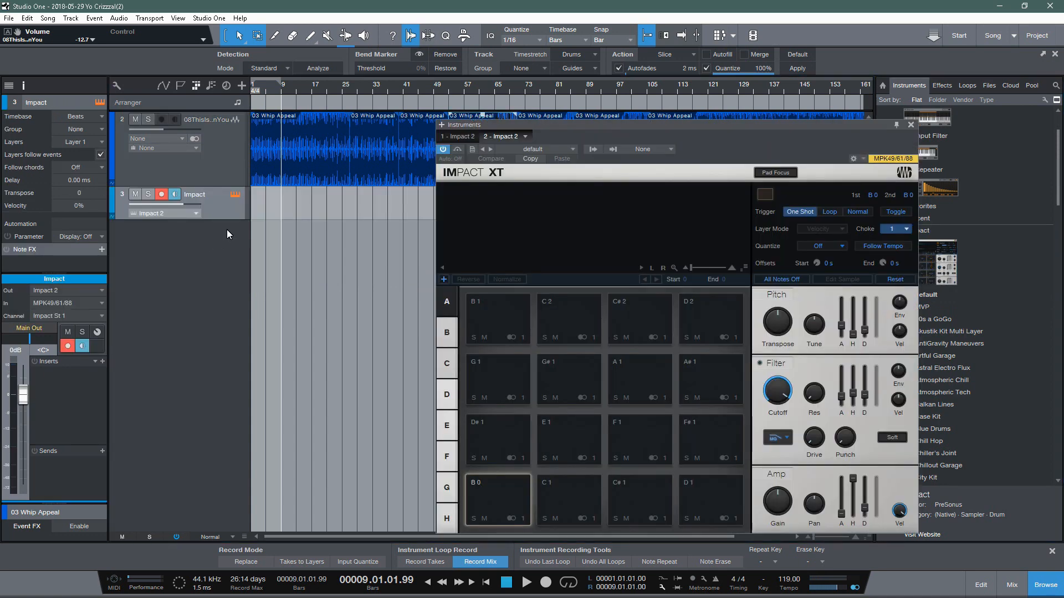
{"action": "left_click_drag", "start_coordinate": [231, 219], "coordinate": [224, 282]}
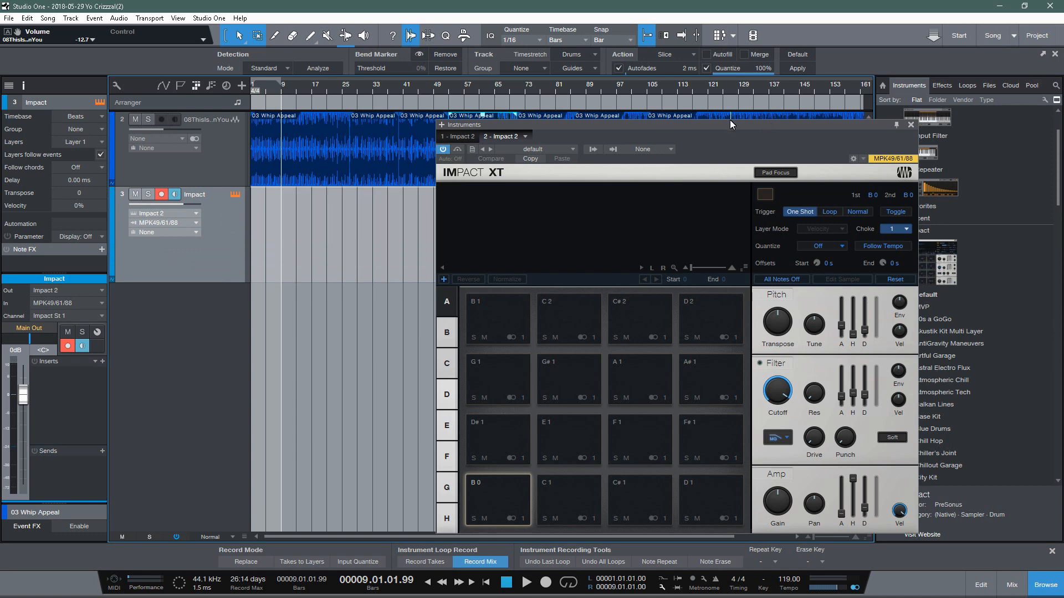
{"action": "left_click", "coordinate": [778, 173]}
{"action": "left_click_drag", "start_coordinate": [845, 125], "coordinate": [849, 206]}
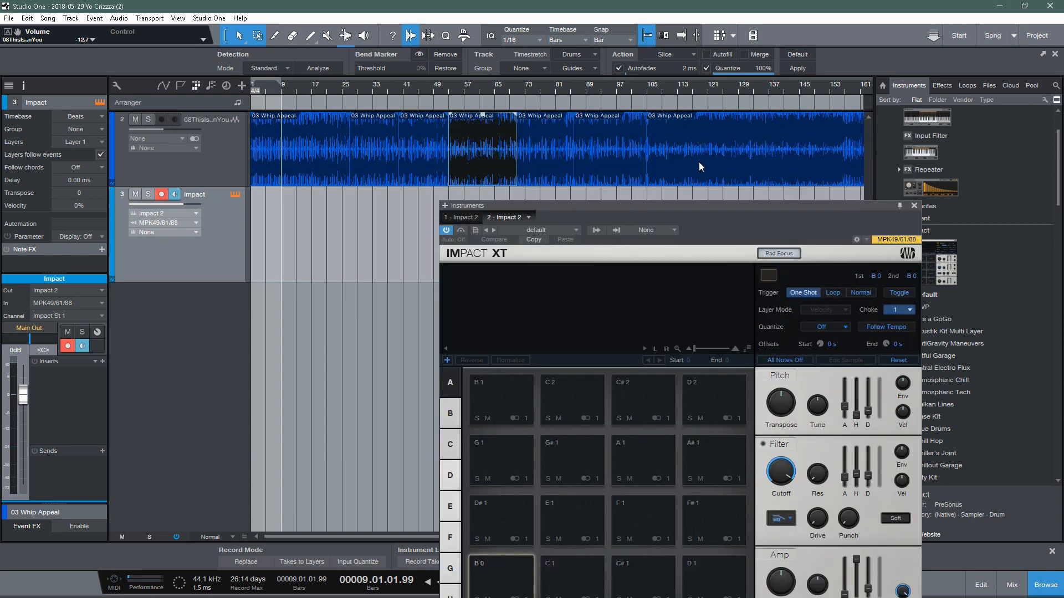
Remove the audio track containing the sliced Whip Appeal events
{"action": "left_click", "coordinate": [220, 158]}
{"action": "right_click", "coordinate": [219, 158]}
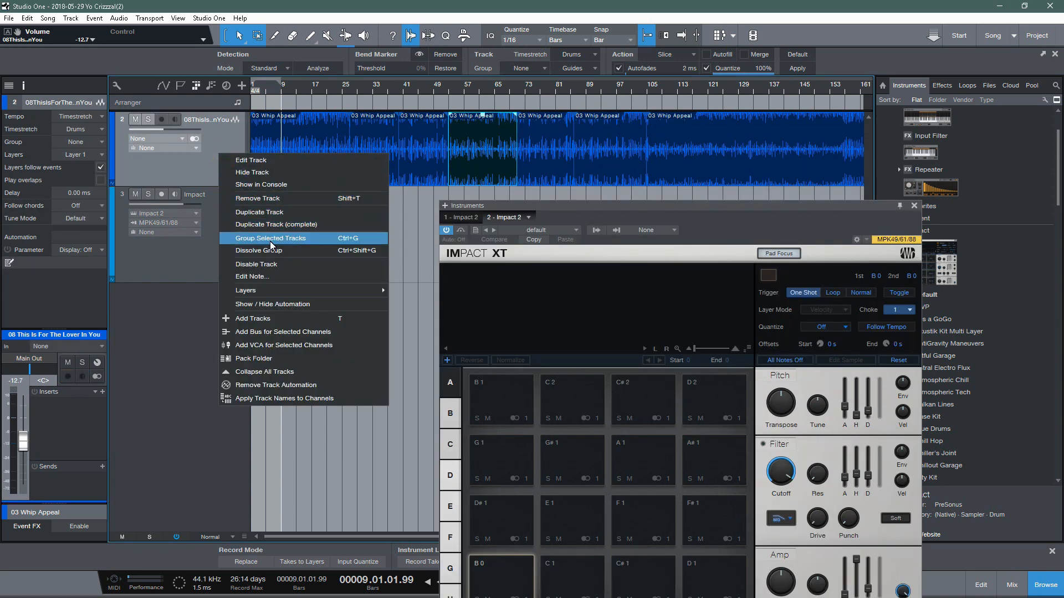
{"action": "left_click", "coordinate": [286, 199]}
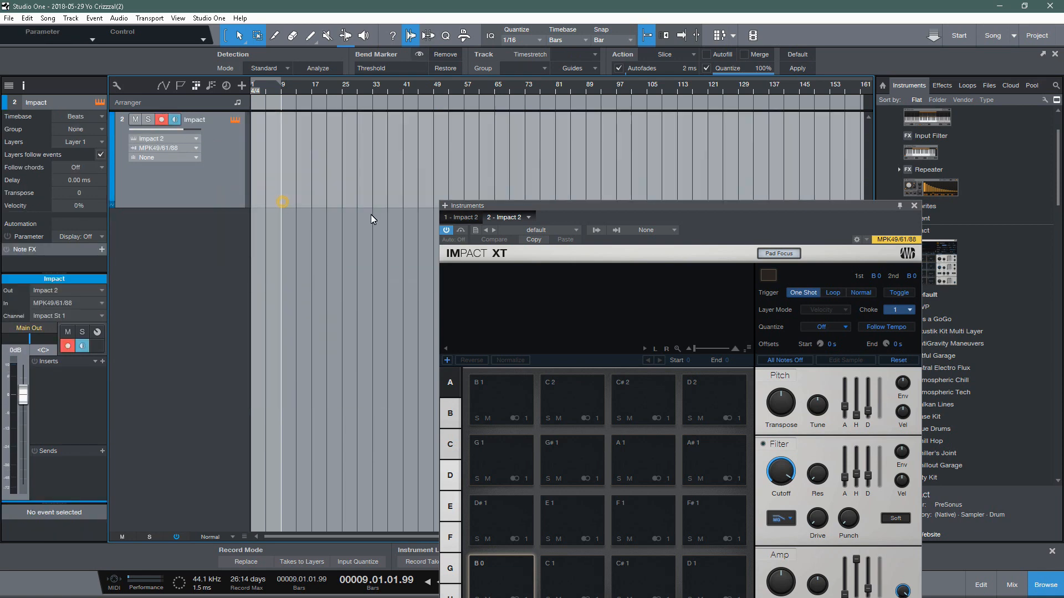
{"action": "left_click_drag", "start_coordinate": [849, 205], "coordinate": [675, 205]}
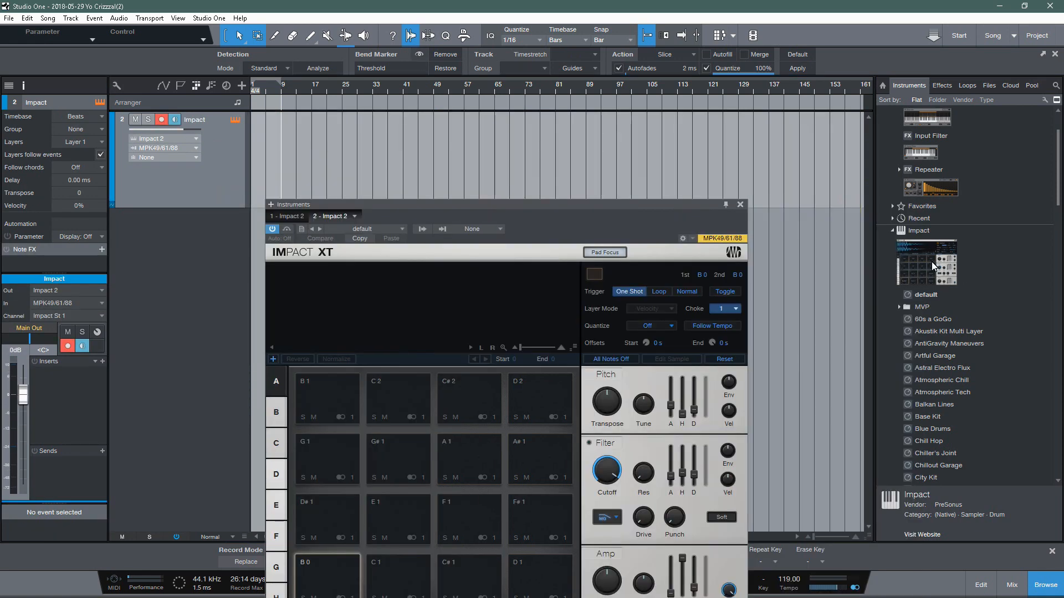
Add 03 Whip Appeal.mp3 to a new audio track below Impact, close the instrument window and enlarge the new track
{"action": "left_click", "coordinate": [990, 86]}
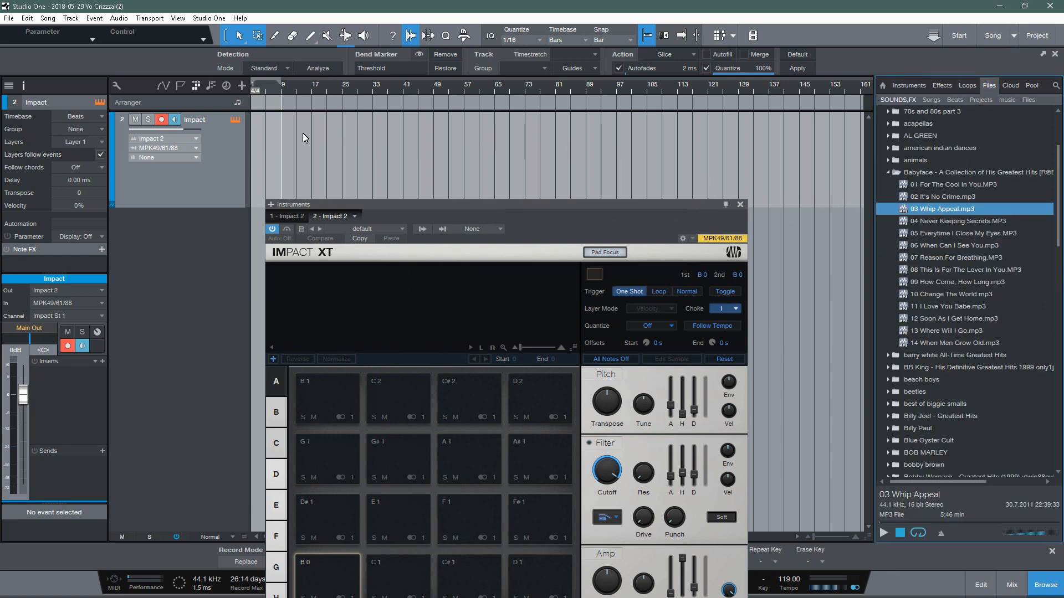
{"action": "left_click_drag", "start_coordinate": [265, 151], "coordinate": [250, 248]}
{"action": "left_click_drag", "start_coordinate": [450, 207], "coordinate": [450, 288]}
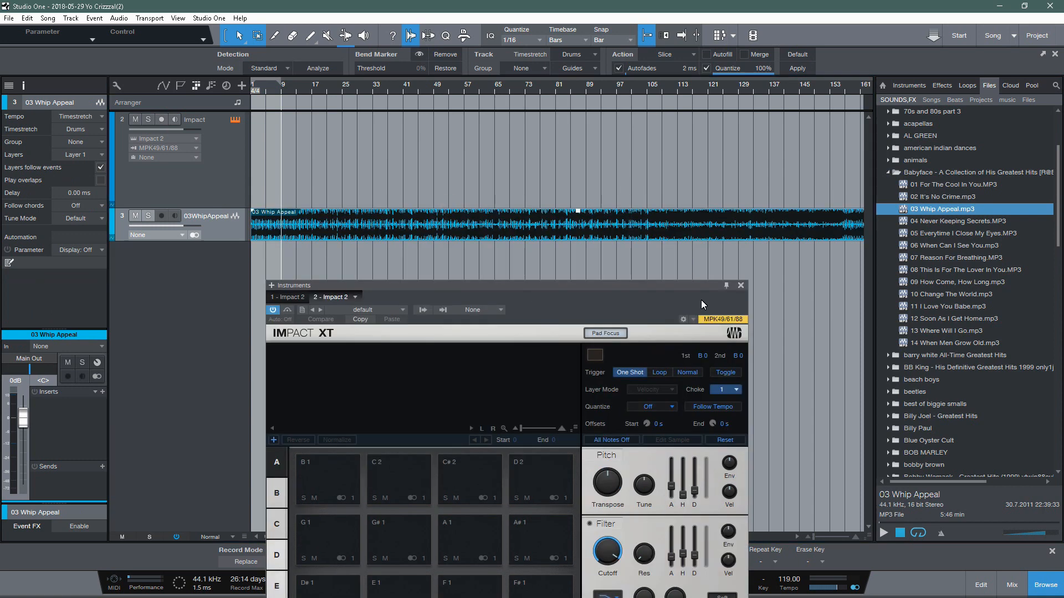
{"action": "left_click", "coordinate": [743, 285]}
{"action": "key", "text": "w"}
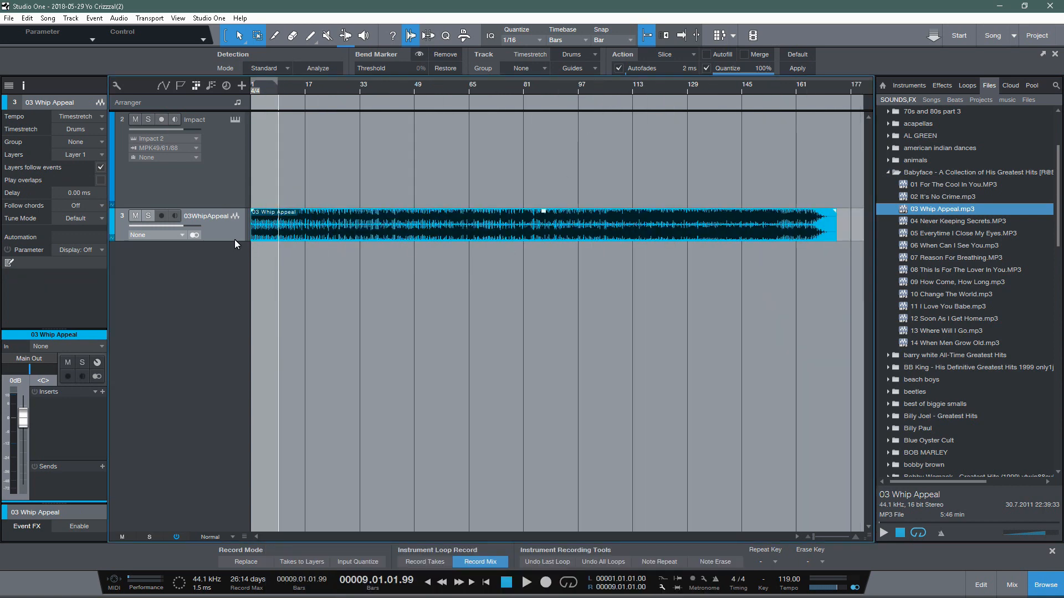
{"action": "left_click_drag", "start_coordinate": [237, 241], "coordinate": [237, 319]}
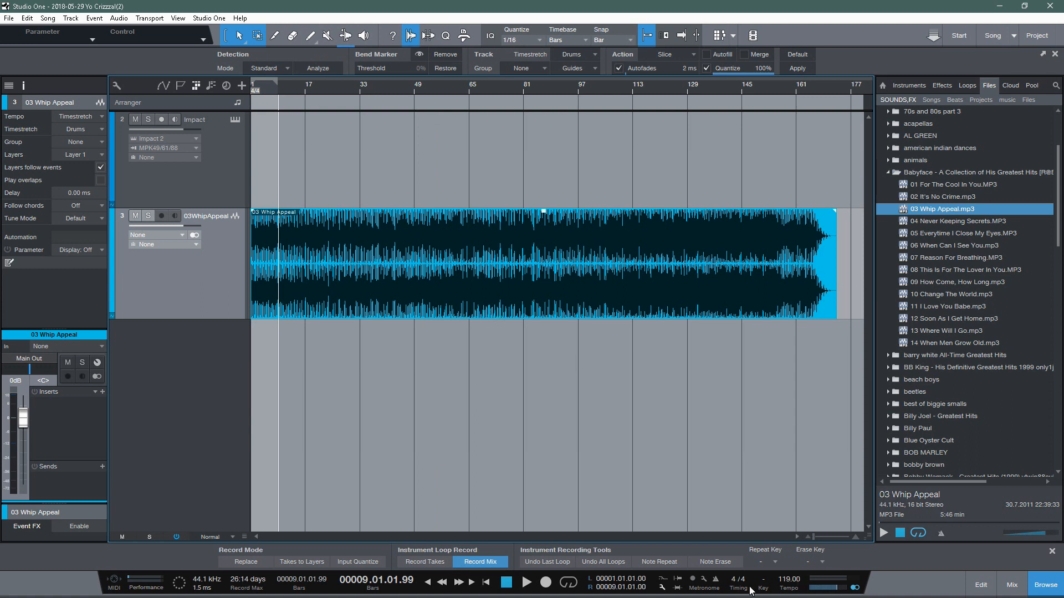
Play the full Whip Appeal track from the beginning and turn on the metronome during playback
{"action": "left_click", "coordinate": [508, 583]}
{"action": "left_click", "coordinate": [526, 582]}
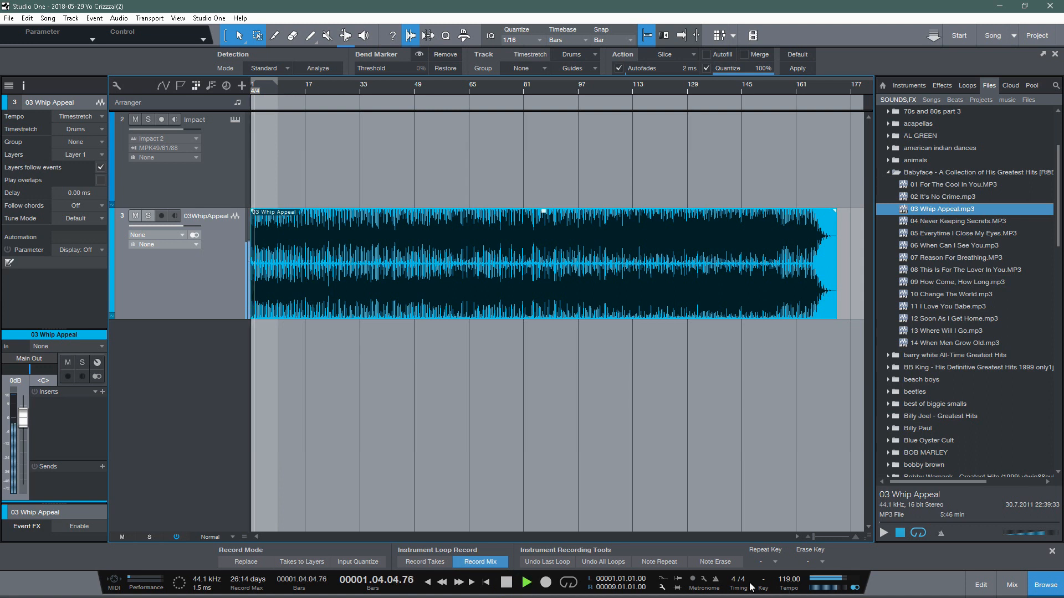
{"action": "left_click", "coordinate": [717, 582]}
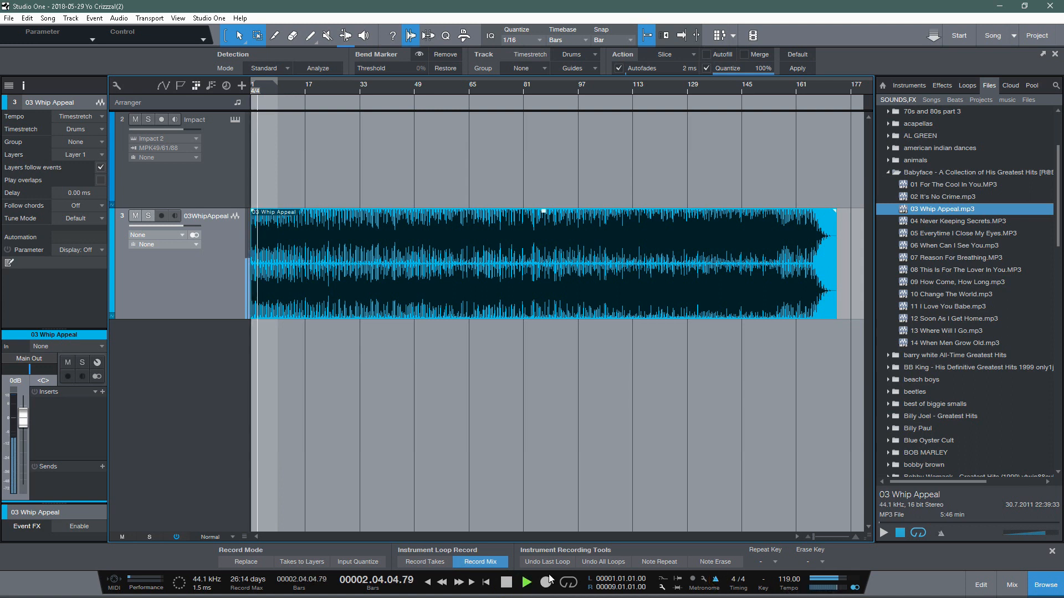
{"action": "left_click", "coordinate": [507, 582]}
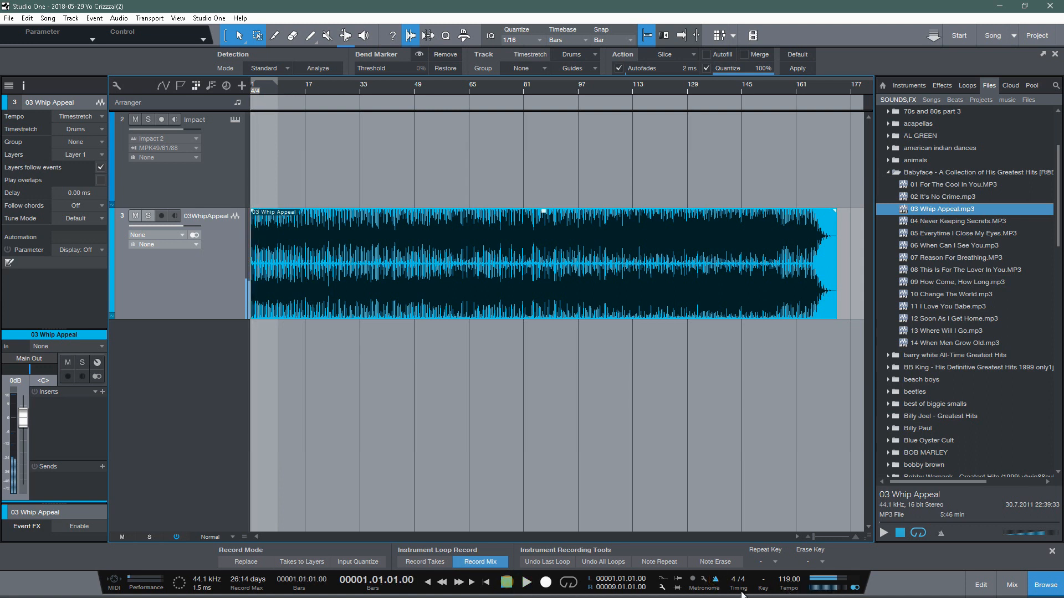
Review the available options for the transient detection mode, timestretch material and bend action of the Whip Appeal track
{"action": "right_click", "coordinate": [788, 586]}
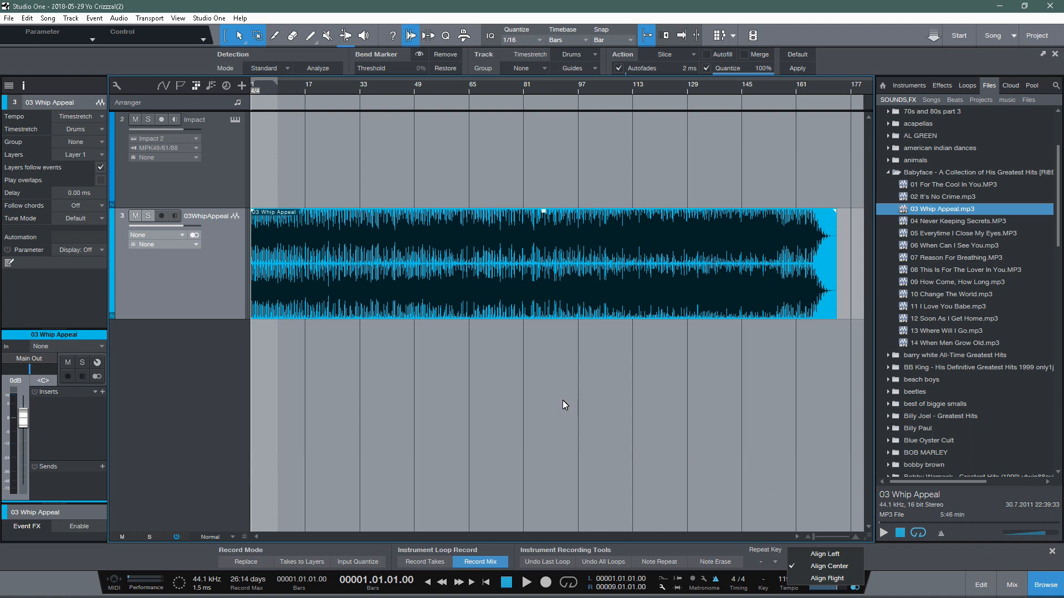
{"action": "left_click", "coordinate": [409, 37]}
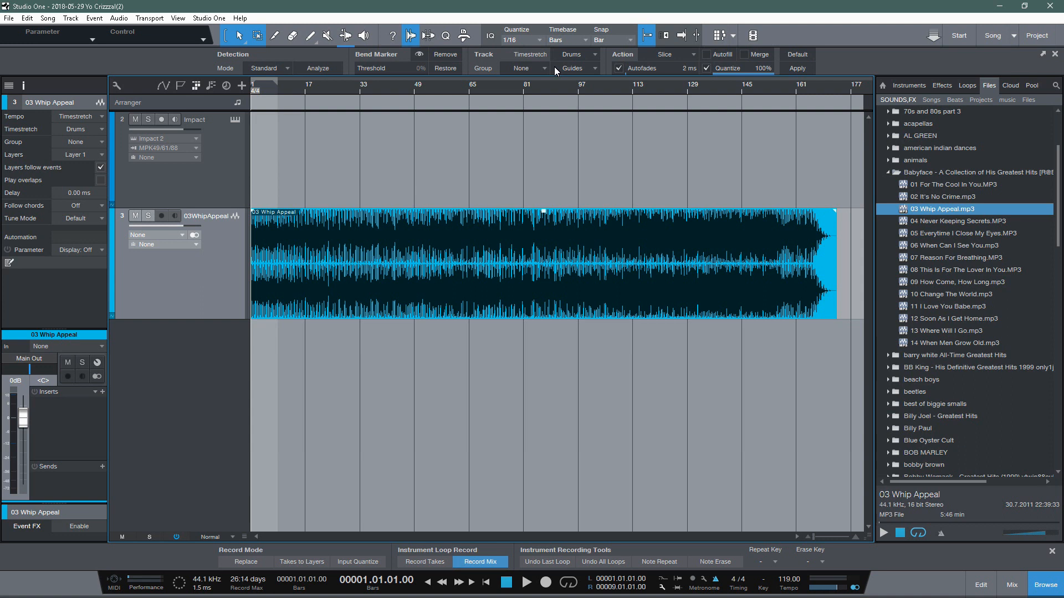
{"action": "left_click", "coordinate": [288, 68]}
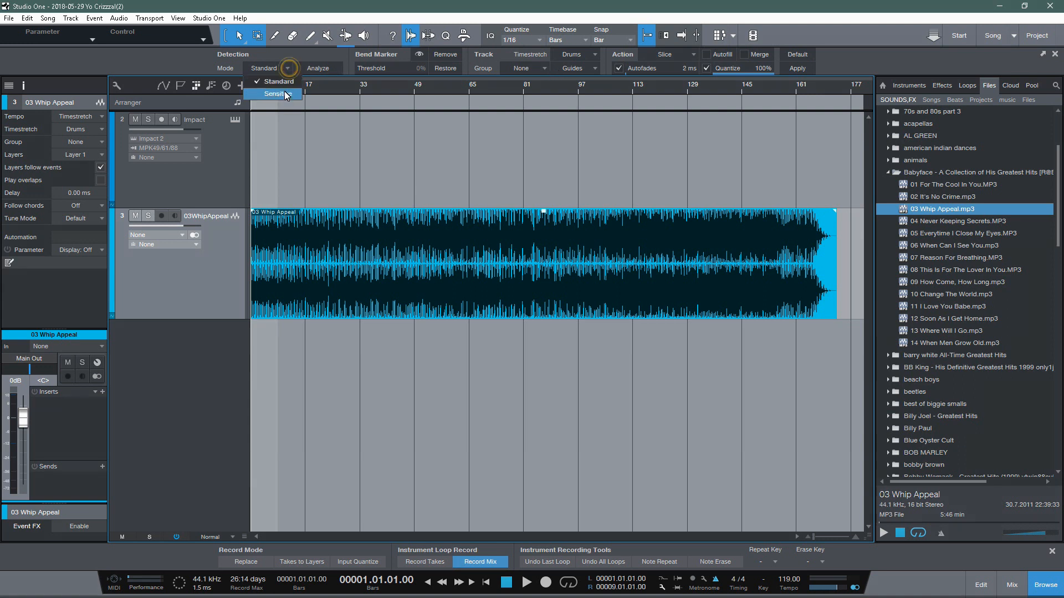
{"action": "left_click", "coordinate": [284, 58]}
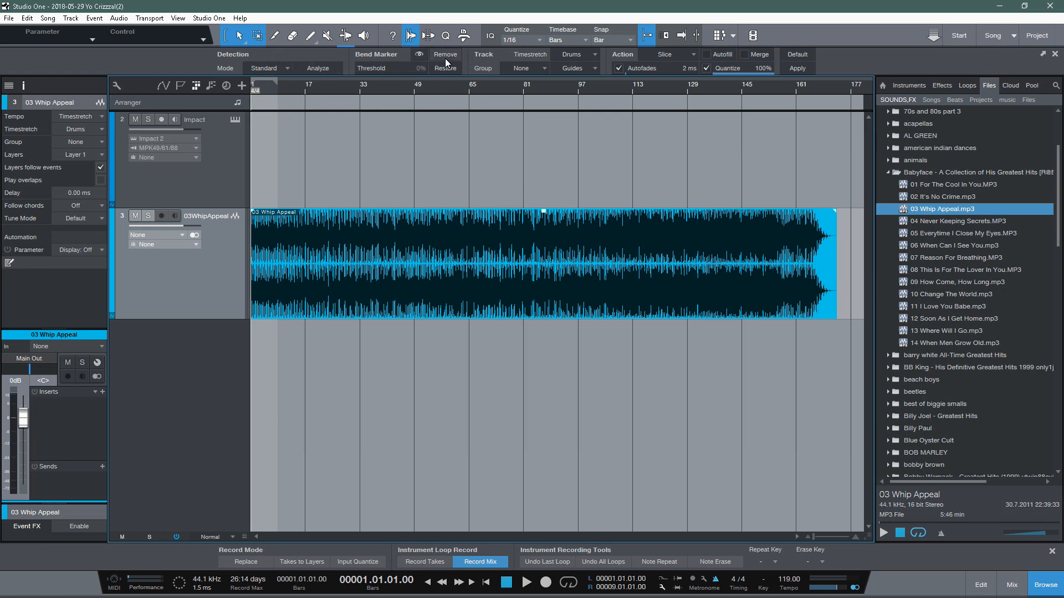
{"action": "left_click", "coordinate": [594, 54]}
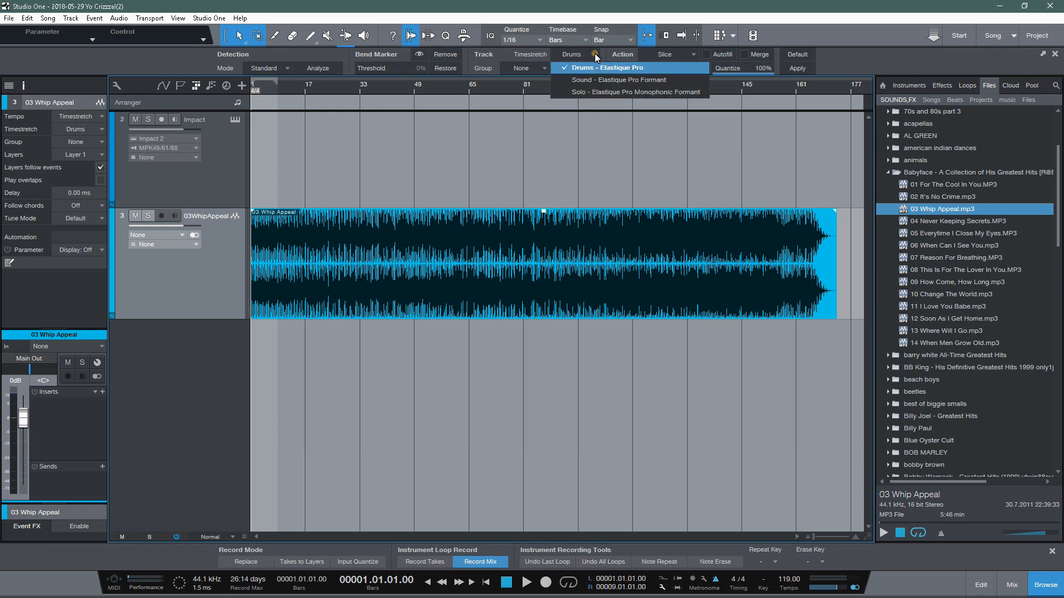
{"action": "left_click", "coordinate": [601, 68]}
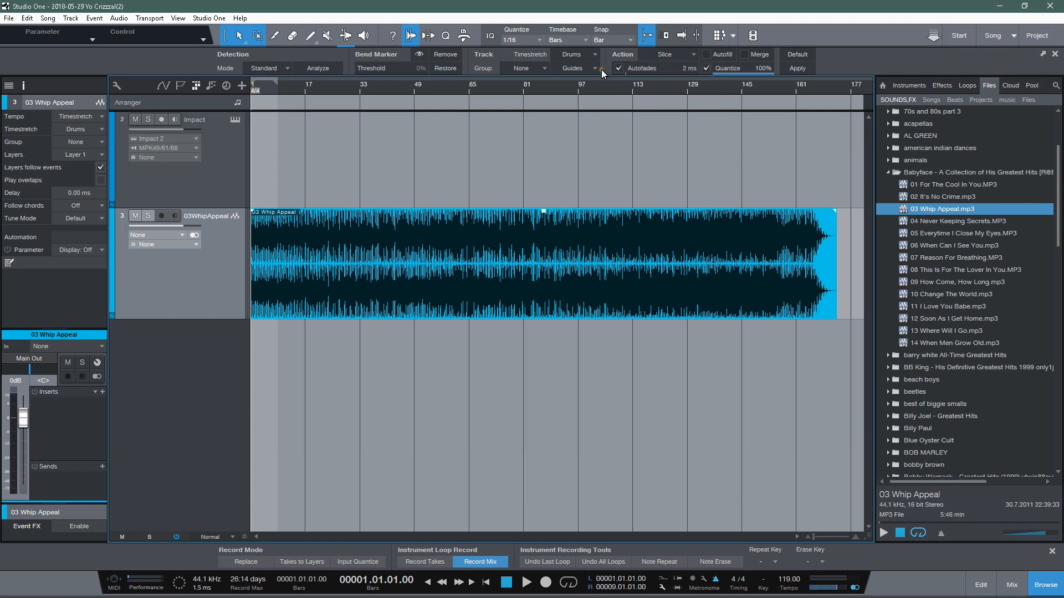
{"action": "left_click", "coordinate": [689, 54]}
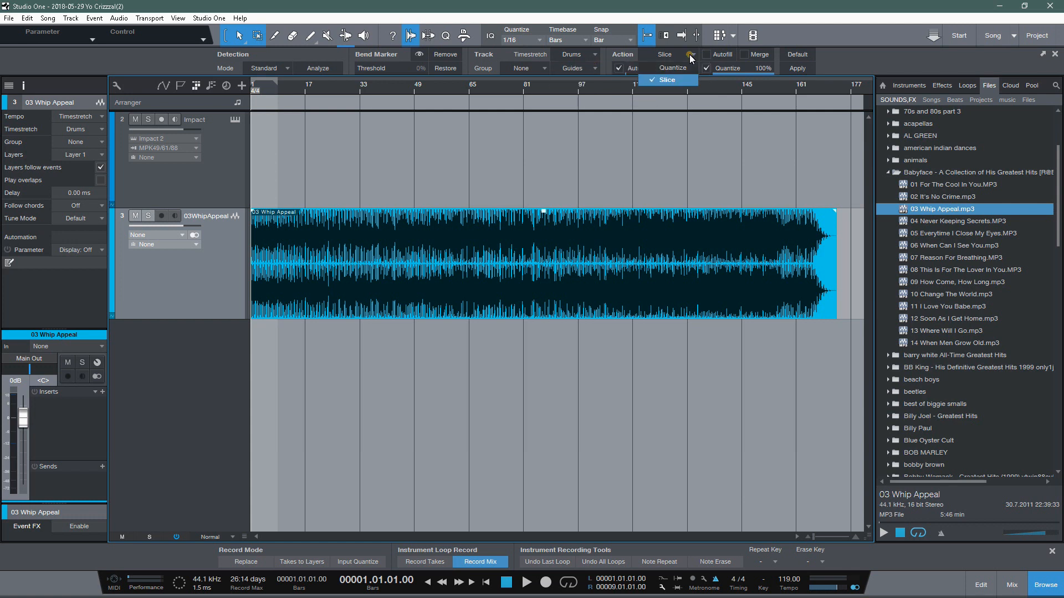
{"action": "left_click", "coordinate": [688, 54]}
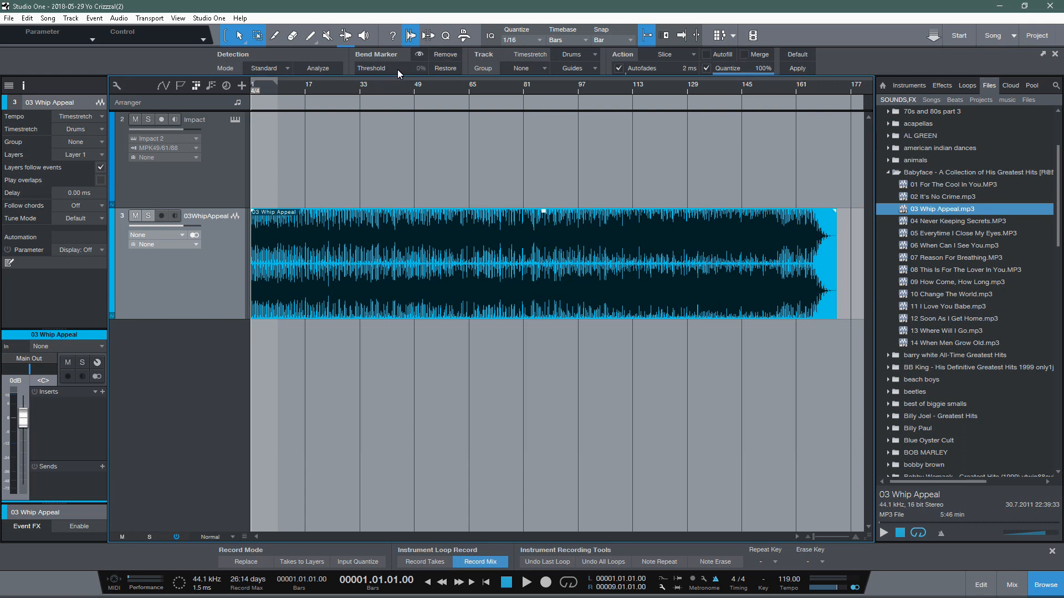
Analyze the Whip Appeal event for transients and lower the bend marker threshold to 32%
{"action": "left_click", "coordinate": [323, 69]}
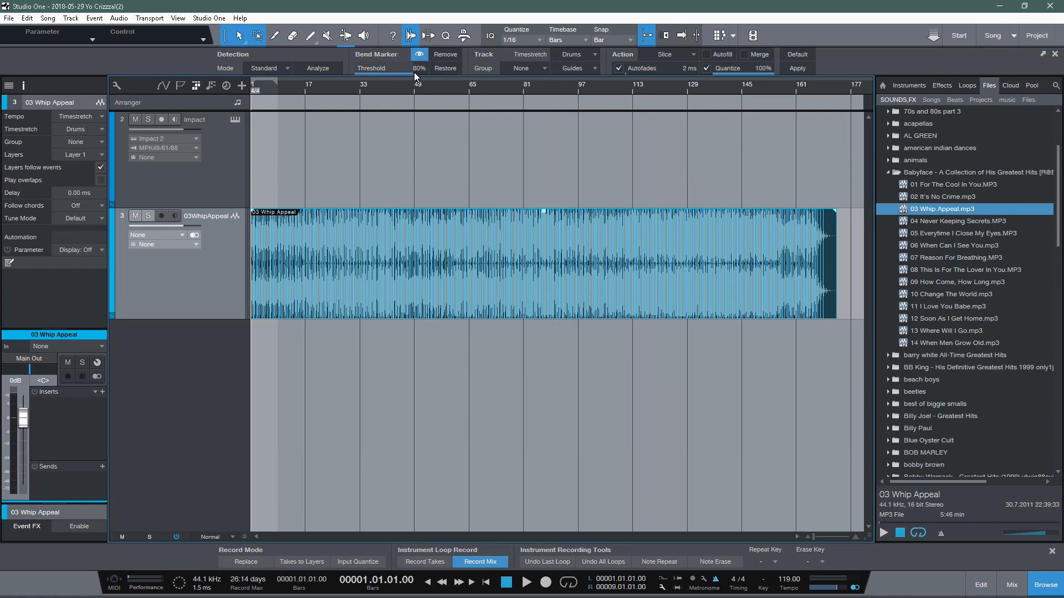
{"action": "left_click_drag", "start_coordinate": [411, 72], "coordinate": [345, 75]}
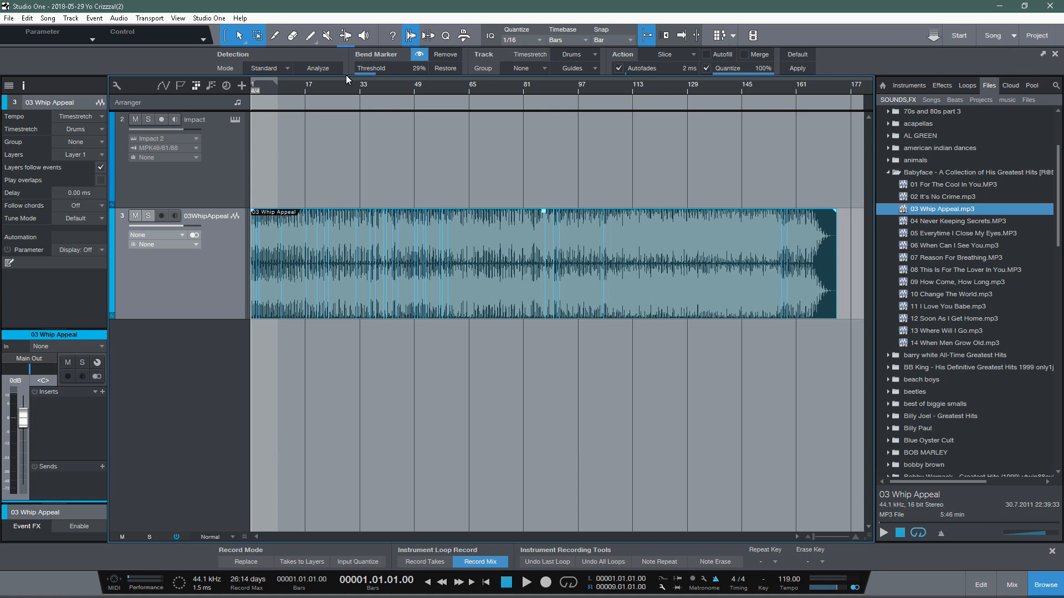
{"action": "mouse_move", "coordinate": [376, 76]}
{"action": "left_mouse_down"}
{"action": "mouse_move", "coordinate": [435, 77]}
{"action": "mouse_move", "coordinate": [384, 78]}
{"action": "left_mouse_up"}
{"action": "left_click_drag", "start_coordinate": [383, 75], "coordinate": [384, 75]}
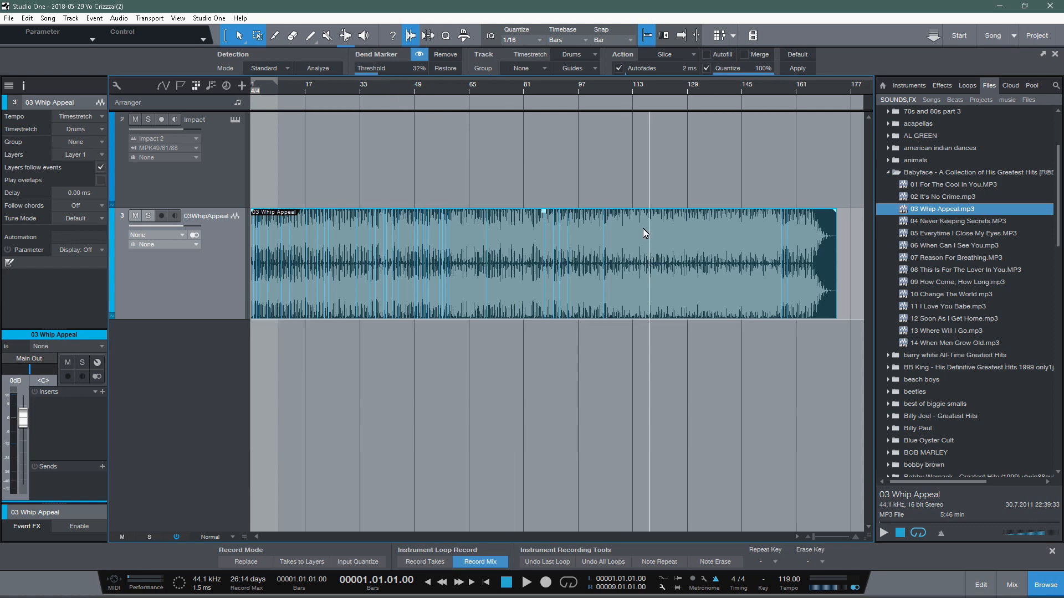
Split the Whip Appeal event by hand at six points between about bars 113 and 153
{"action": "right_click", "coordinate": [559, 138]}
{"action": "left_click", "coordinate": [599, 172]}
{"action": "left_click", "coordinate": [638, 236]}
{"action": "left_click", "coordinate": [670, 240]}
{"action": "left_click", "coordinate": [700, 239]}
{"action": "left_click", "coordinate": [727, 235]}
{"action": "left_click", "coordinate": [752, 234]}
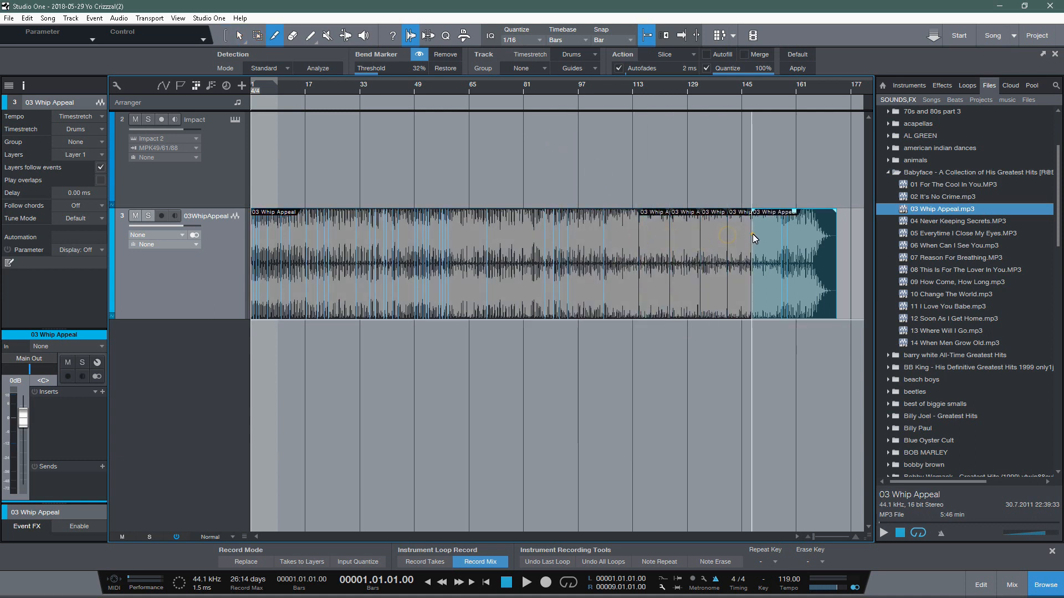
{"action": "left_click", "coordinate": [768, 234]}
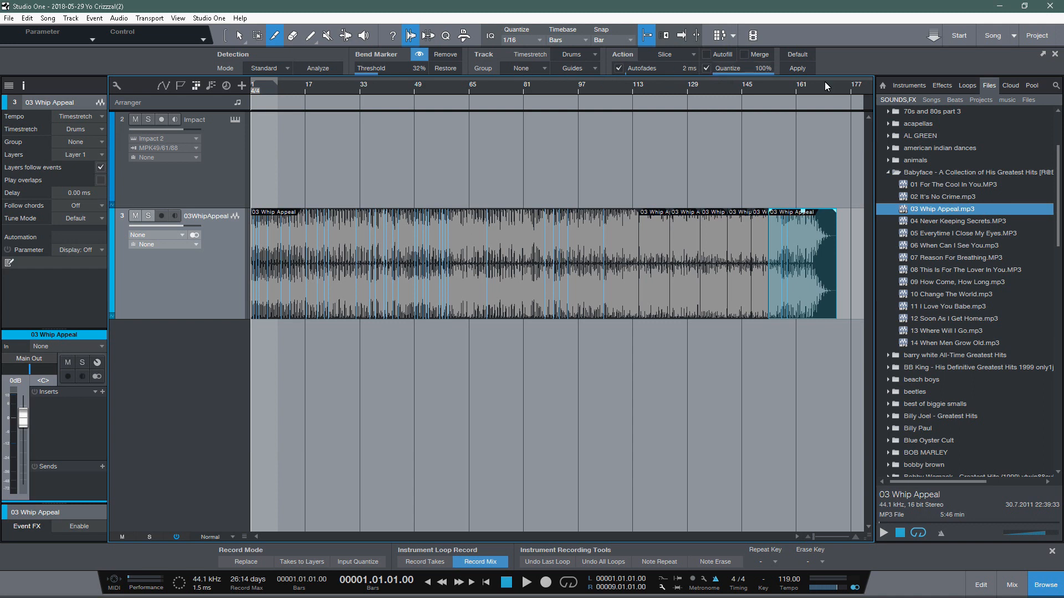
Slice the last split segment of Whip Appeal at its bend markers
{"action": "left_click", "coordinate": [795, 69]}
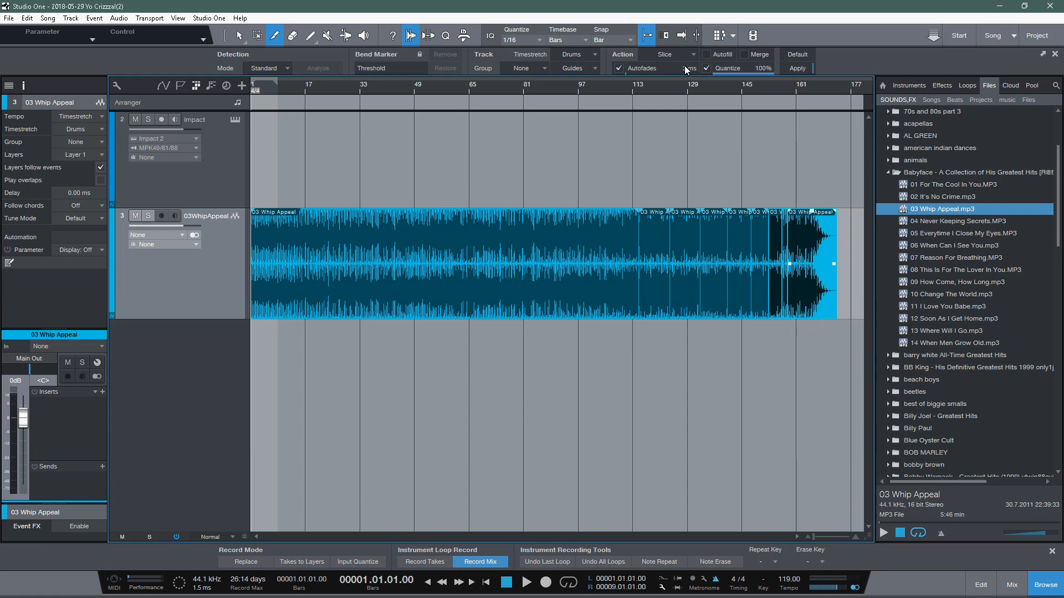
{"action": "scroll", "coordinate": [553, 84], "scroll_direction": "up", "scroll_amount": 5}
{"action": "scroll", "coordinate": [553, 84], "scroll_direction": "down", "scroll_amount": 5}
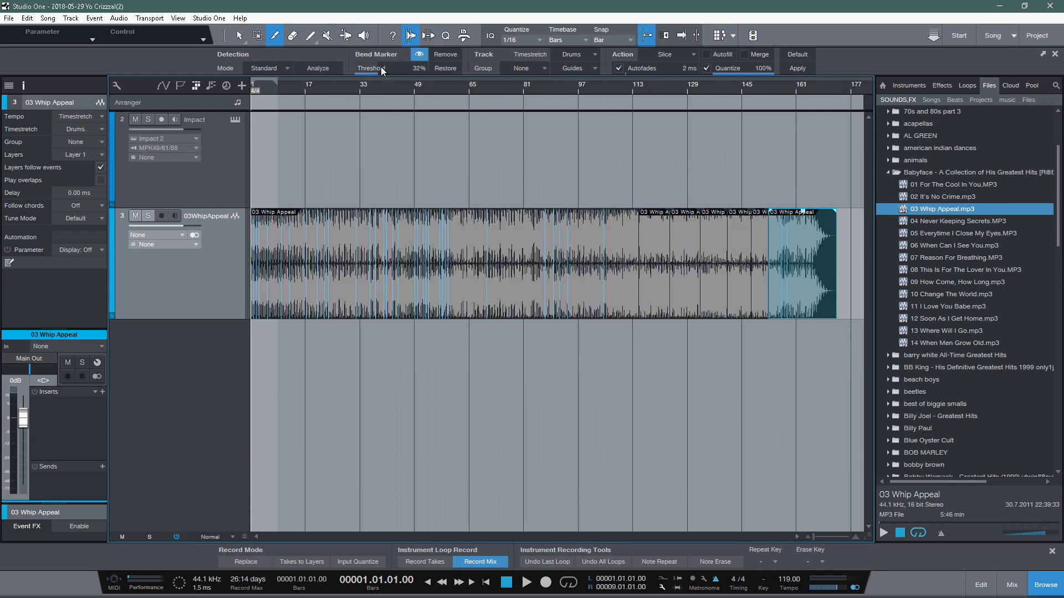
Undo the manual splits, the threshold changes and the transient analysis on the Whip Appeal event
{"action": "key", "text": "ctrl+z"}
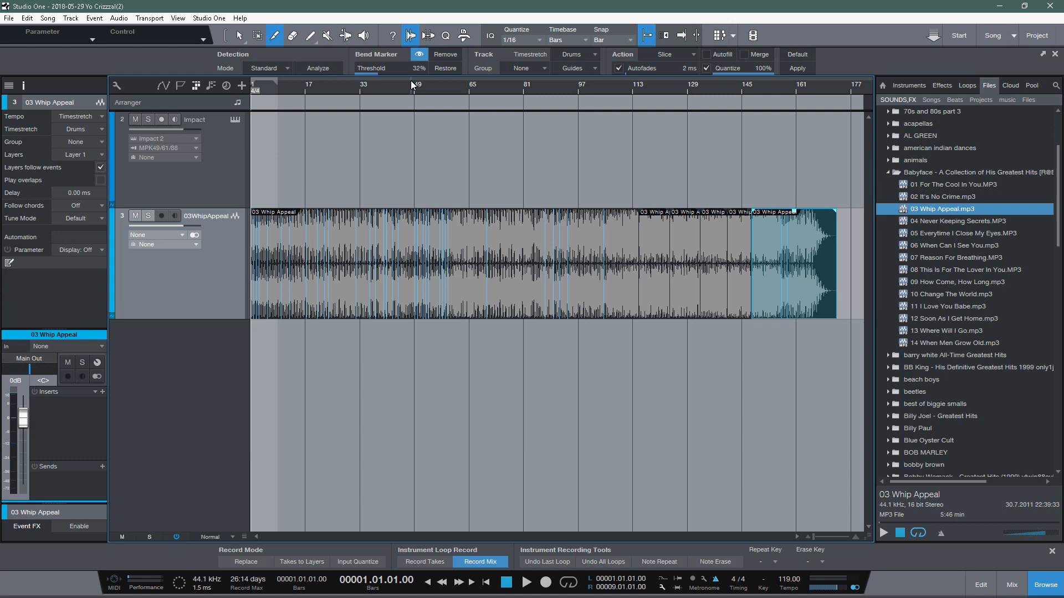
{"action": "key", "text": "ctrl+z"}
{"action": "key", "text": "ctrl+z"}
{"action": "key", "text": "ctrl+z"}
{"action": "key", "text": "ctrl+z"}
{"action": "key", "text": "ctrl+z"}
{"action": "key", "text": "ctrl+z"}
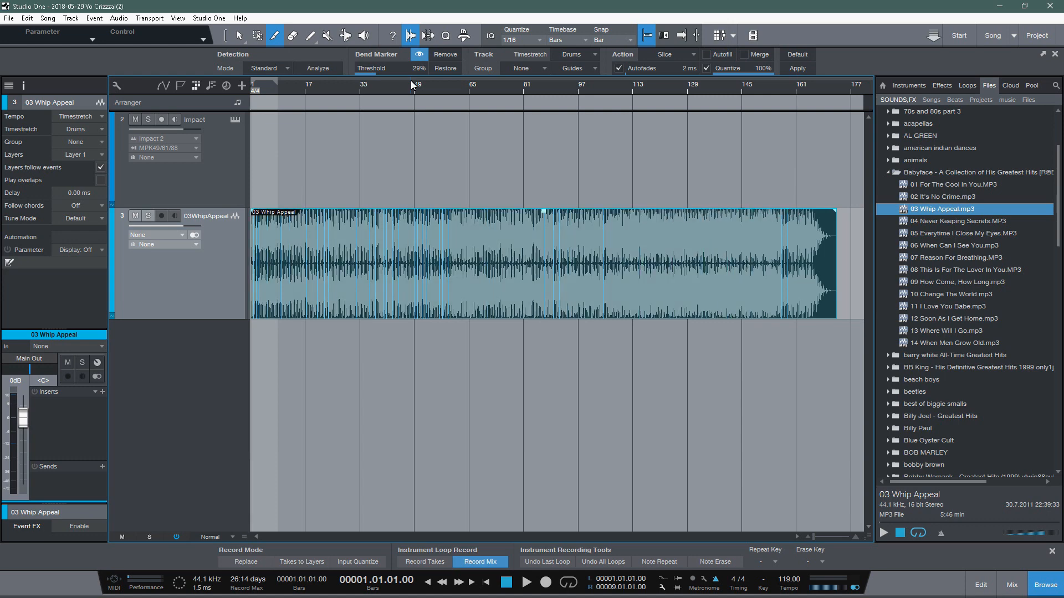
{"action": "key", "text": "ctrl+z"}
{"action": "key", "text": "ctrl+z"}
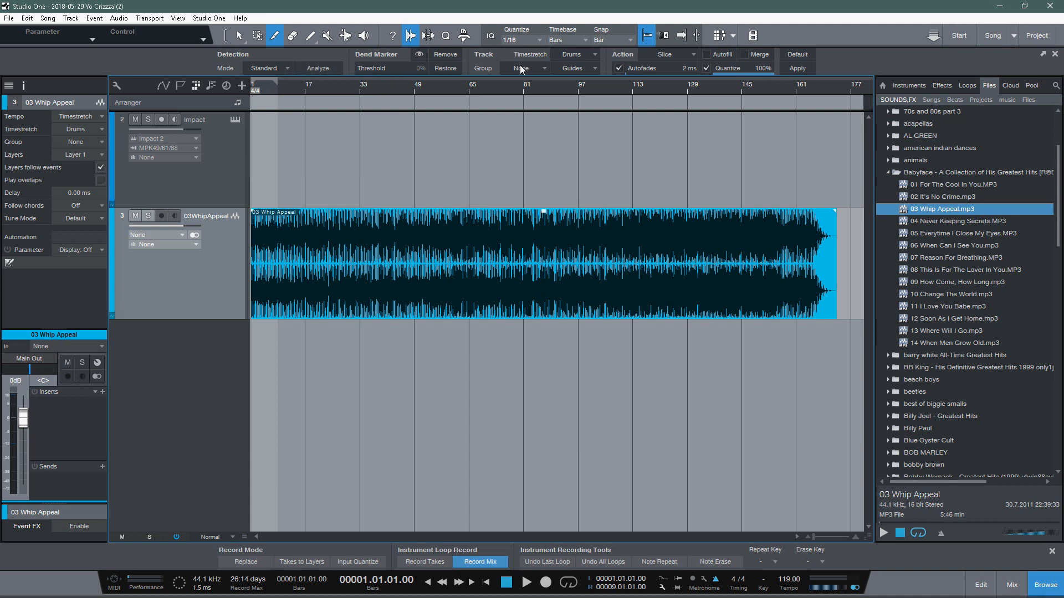
Check the timestretch material options and select Slice as the bend action
{"action": "left_click", "coordinate": [593, 53]}
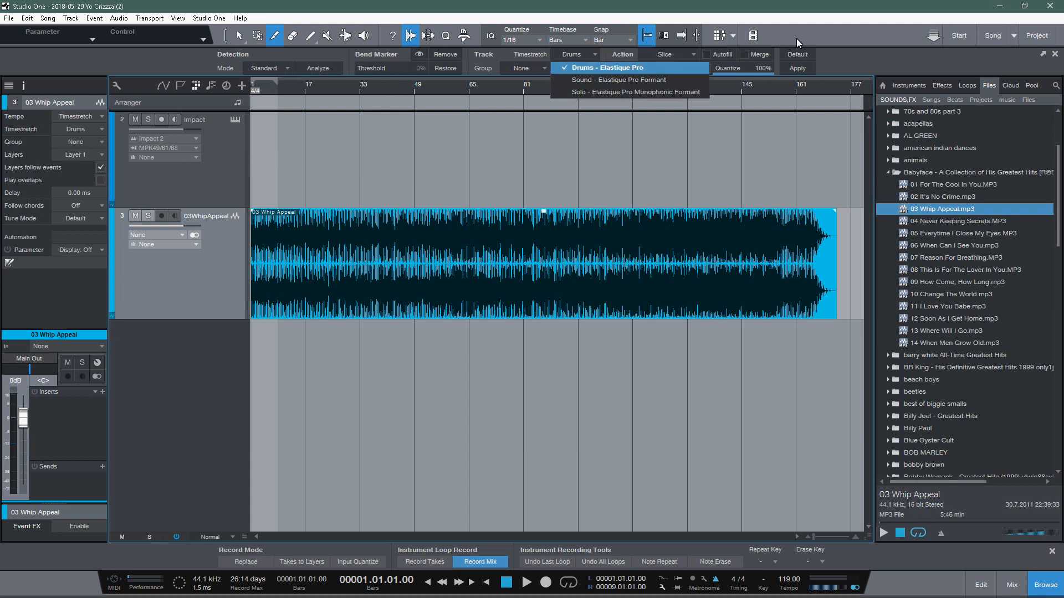
{"action": "left_click", "coordinate": [854, 37]}
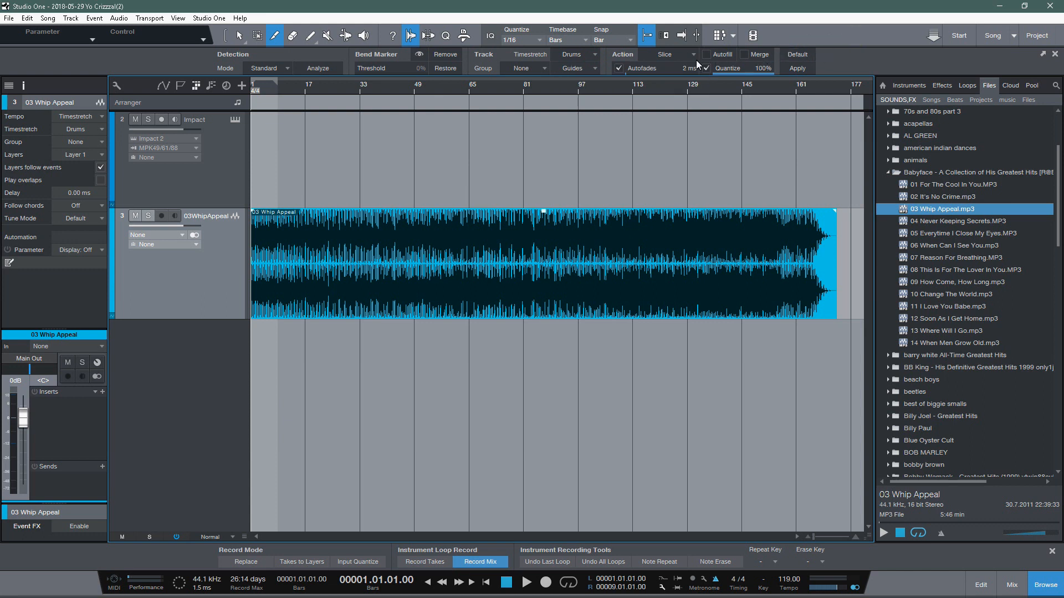
{"action": "left_click", "coordinate": [680, 54]}
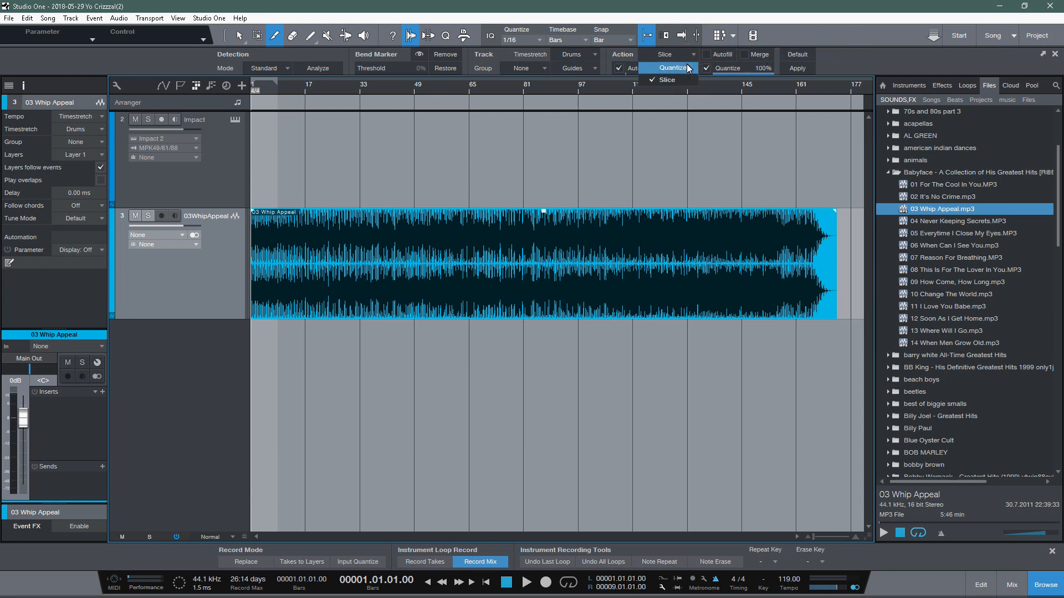
{"action": "left_click", "coordinate": [683, 77]}
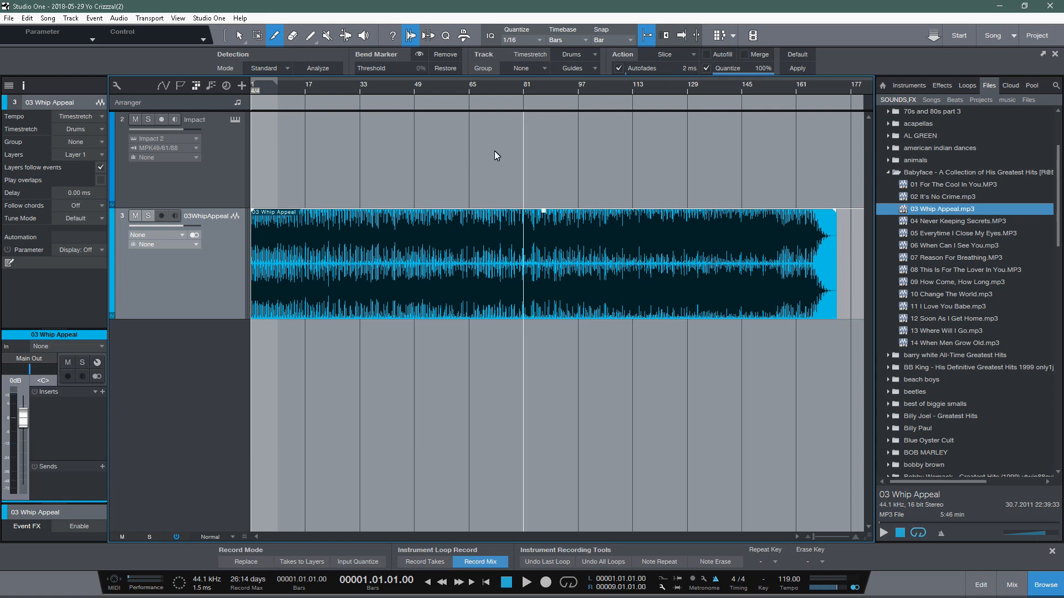
Detect the transients of the whole Whip Appeal event and slice it at the bend markers with a lowered threshold
{"action": "left_click", "coordinate": [327, 67]}
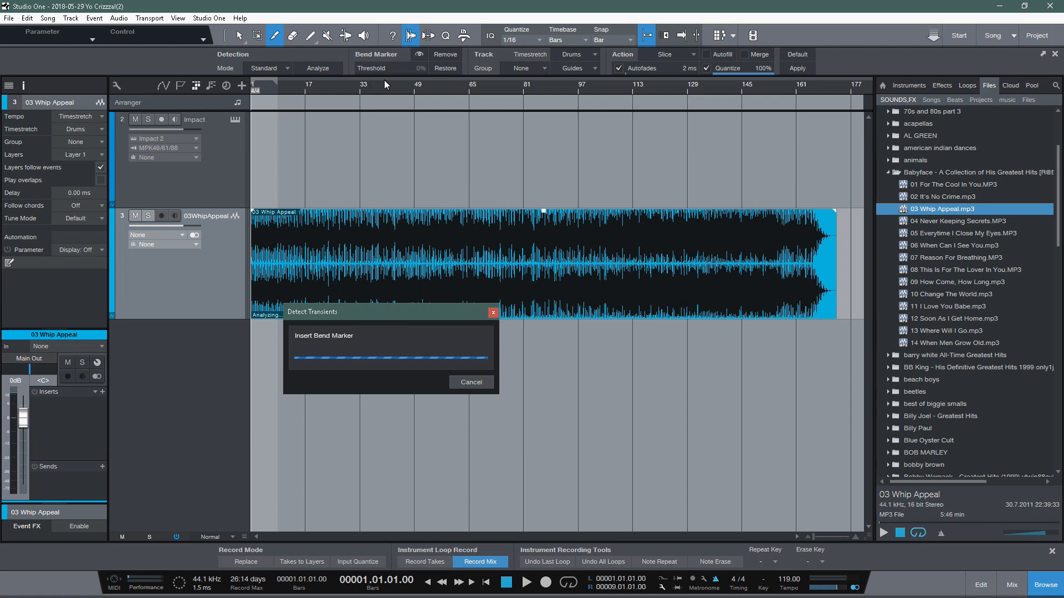
{"action": "left_click_drag", "start_coordinate": [410, 73], "coordinate": [375, 77]}
{"action": "left_click", "coordinate": [798, 68]}
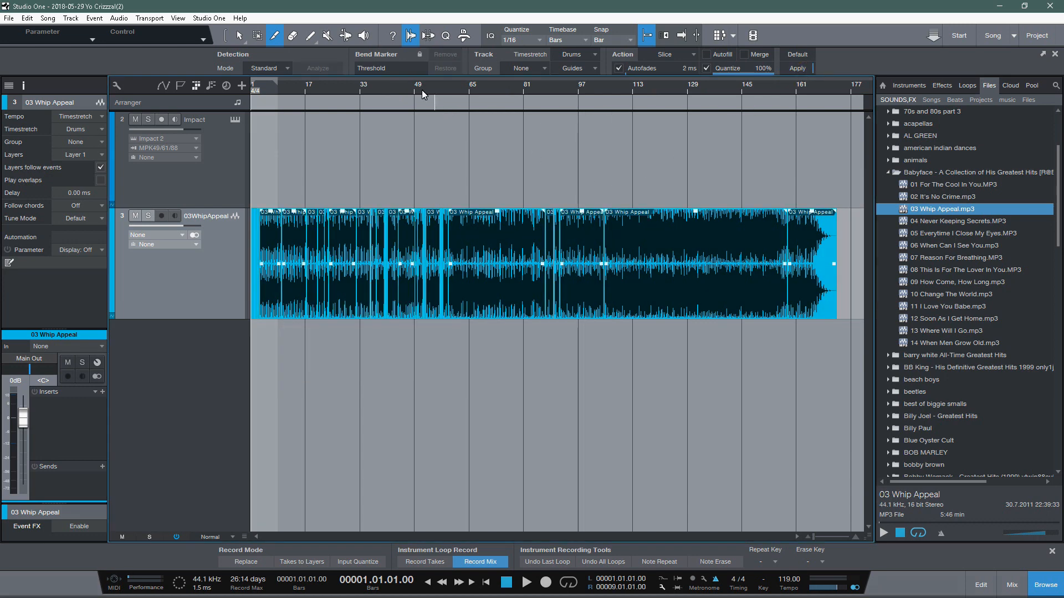
{"action": "scroll", "coordinate": [414, 88], "scroll_direction": "up", "scroll_amount": 15}
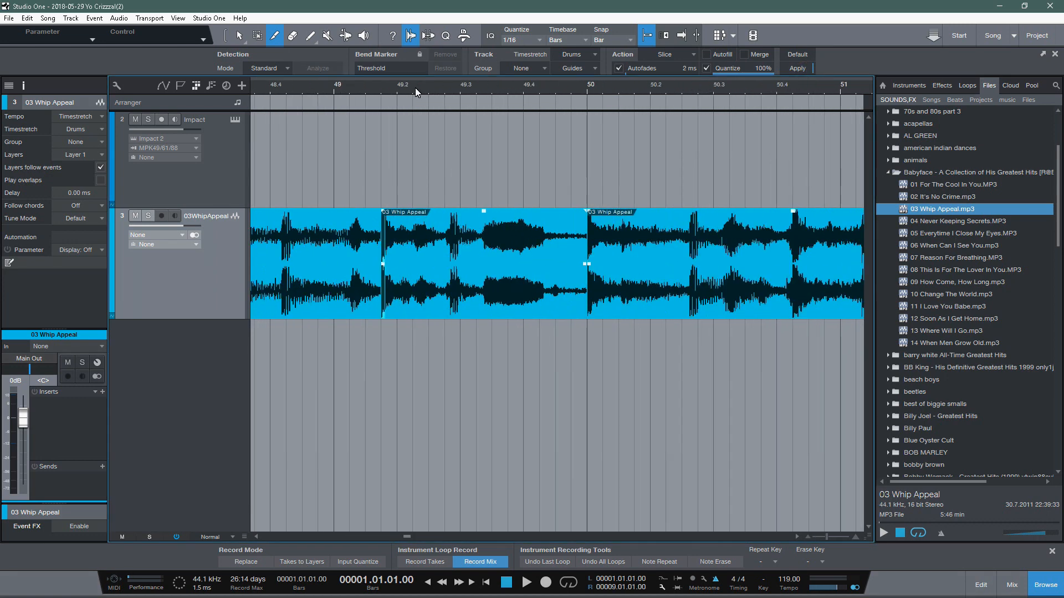
{"action": "scroll", "coordinate": [414, 87], "scroll_direction": "down", "scroll_amount": 4}
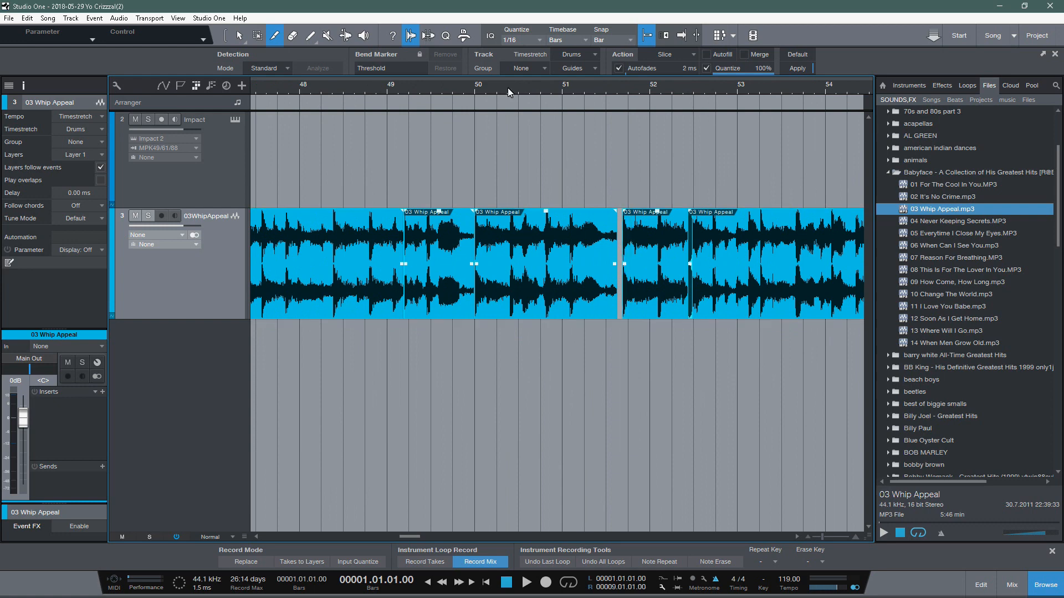
{"action": "scroll", "coordinate": [508, 90], "scroll_direction": "down", "scroll_amount": 12}
{"action": "scroll", "coordinate": [508, 88], "scroll_direction": "down", "scroll_amount": 1}
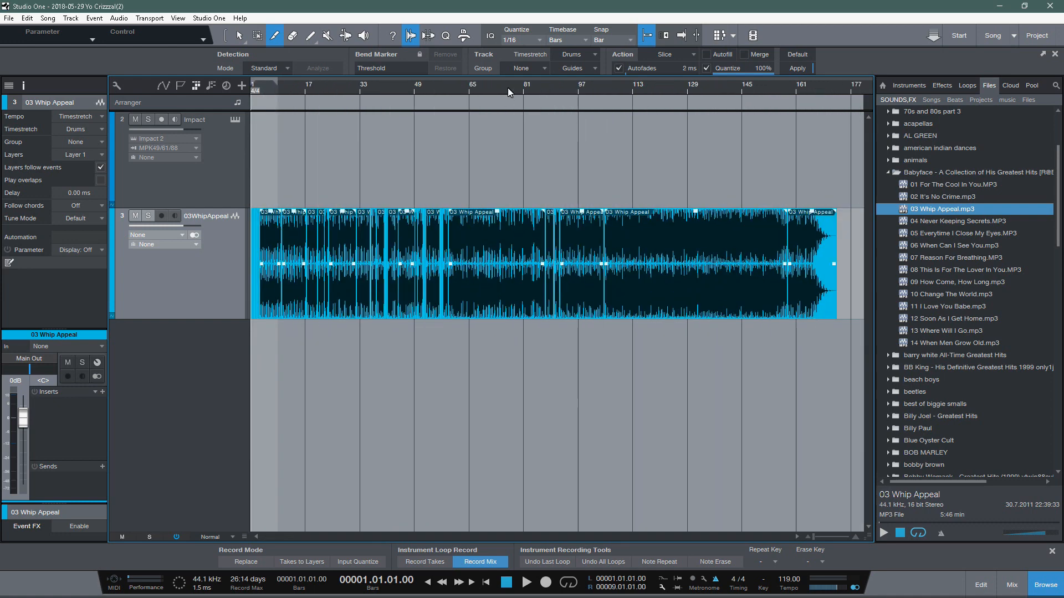
Open the Impact track's sampler beside the first sliced events and switch back to the Arrow tool
{"action": "left_click", "coordinate": [234, 120]}
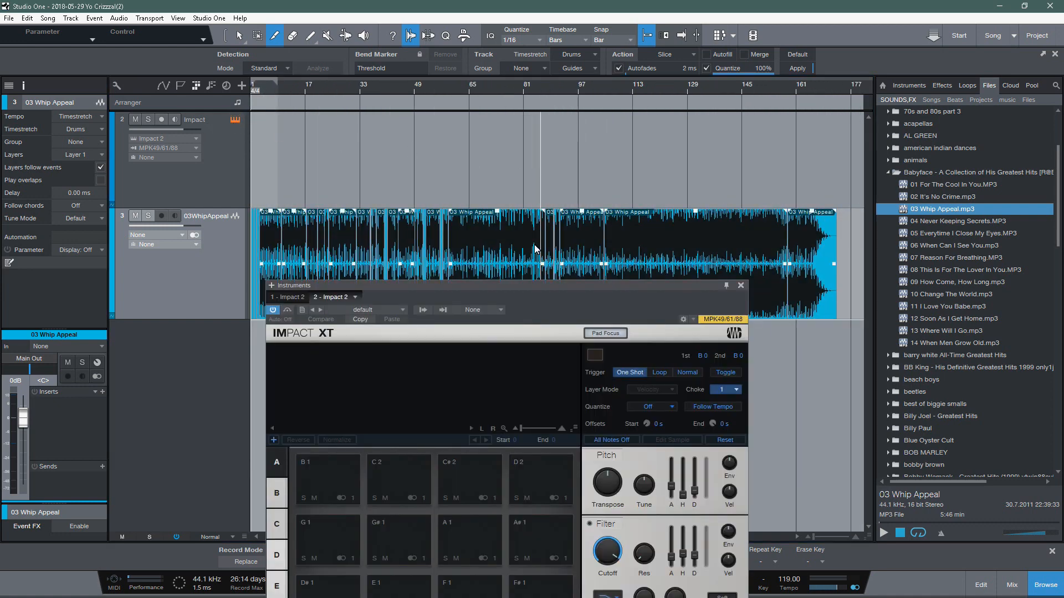
{"action": "left_click_drag", "start_coordinate": [525, 294], "coordinate": [832, 57]}
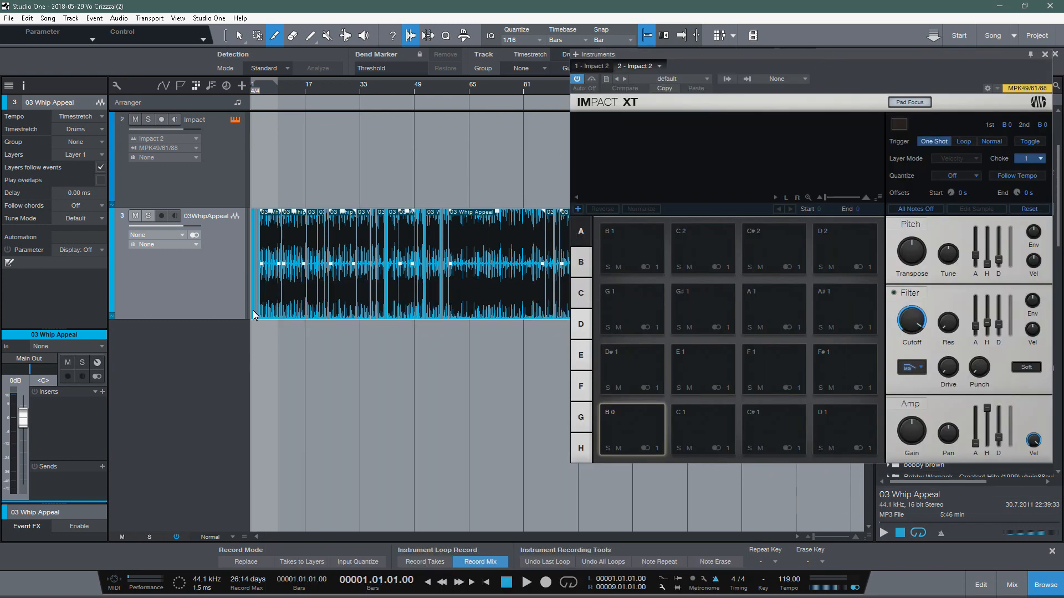
{"action": "right_click", "coordinate": [338, 149]}
{"action": "left_click", "coordinate": [363, 154]}
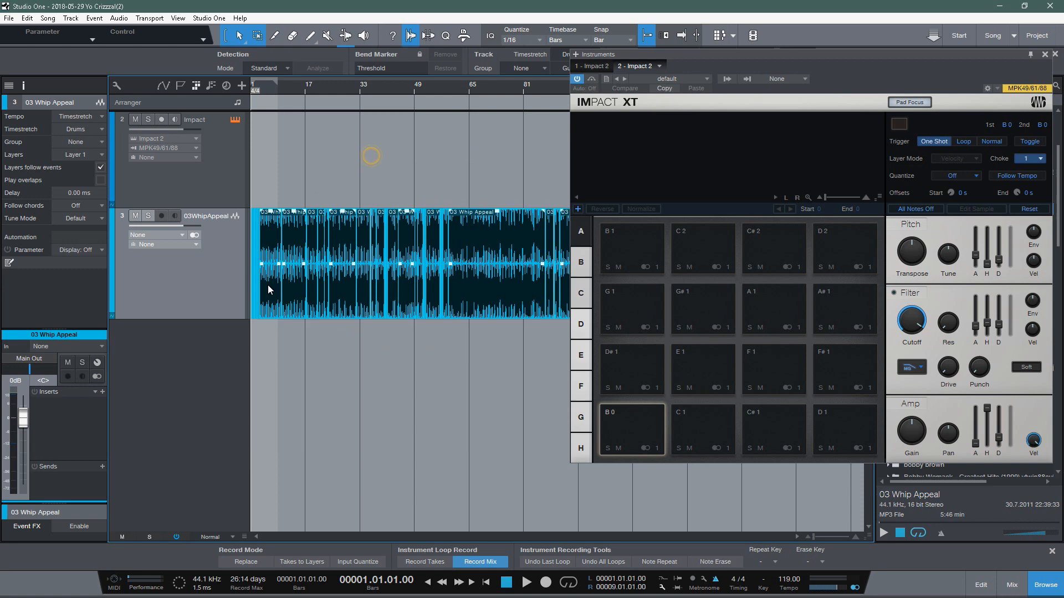
Try loading all the Whip Appeal slices together onto pad B 0 and clear that pad
{"action": "left_click_drag", "start_coordinate": [252, 315], "coordinate": [633, 434]}
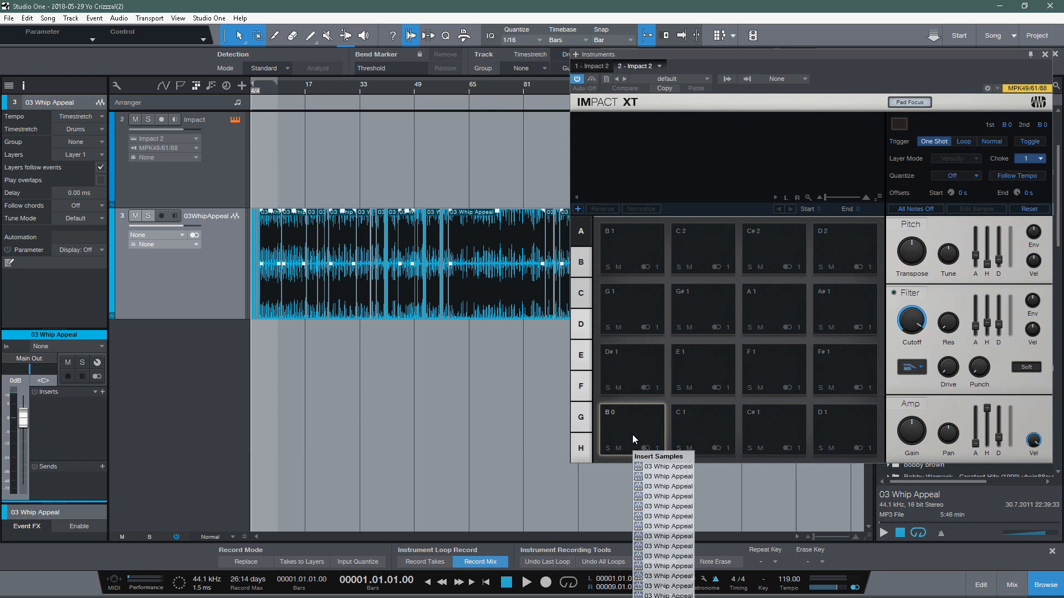
{"action": "left_click_drag", "start_coordinate": [632, 434], "coordinate": [633, 435]}
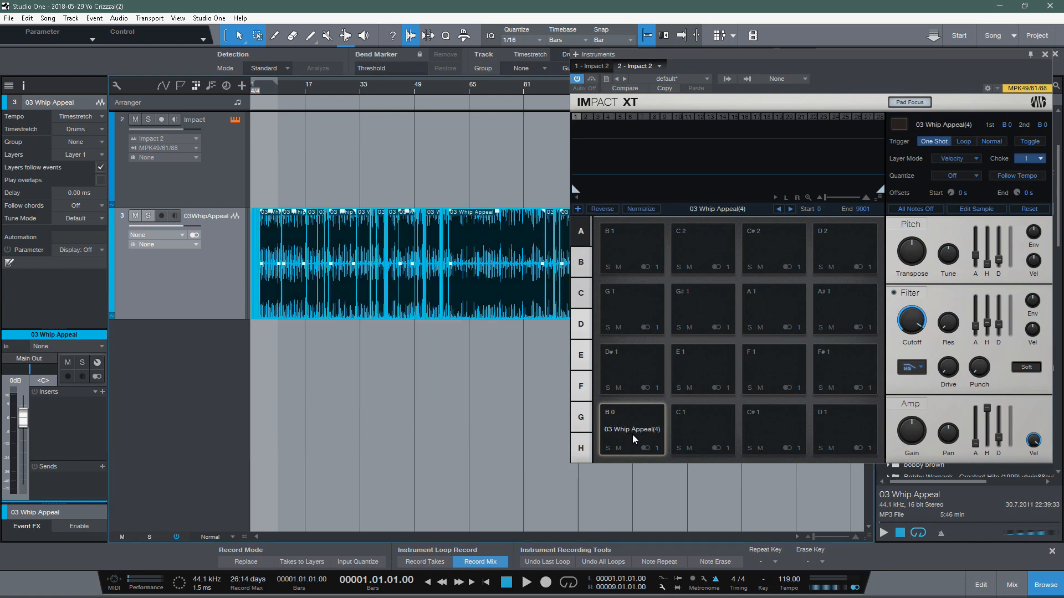
{"action": "right_click", "coordinate": [634, 439]}
{"action": "left_click", "coordinate": [679, 479]}
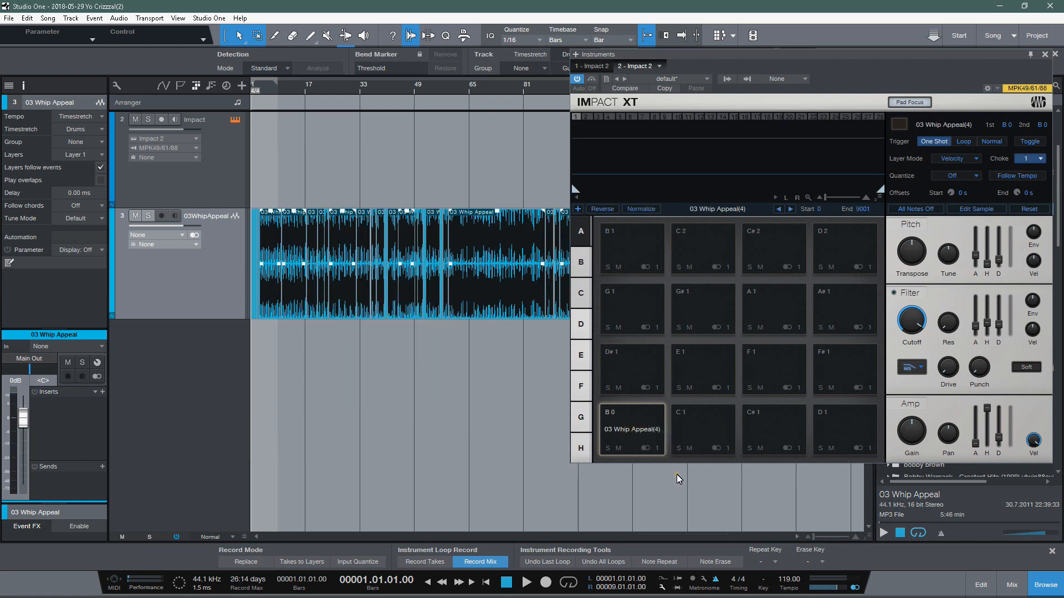
Spread all the Whip Appeal slices across multiple Impact pads starting at the first pad, and select the Impact track
{"action": "left_click_drag", "start_coordinate": [254, 317], "coordinate": [630, 432]}
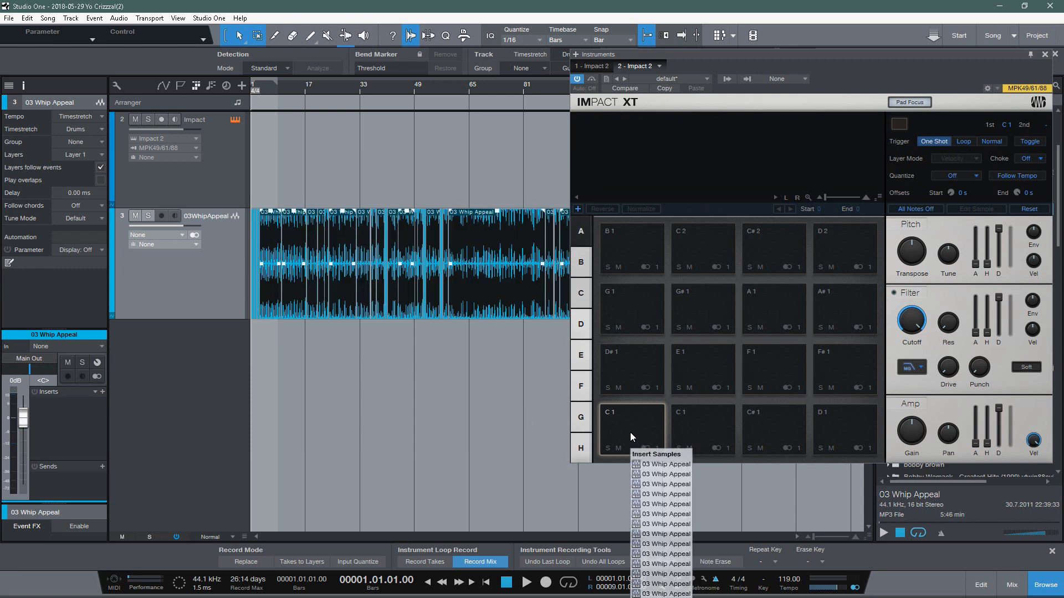
{"action": "left_click_drag", "start_coordinate": [630, 433], "coordinate": [630, 432]}
{"action": "key", "text": "shift"}
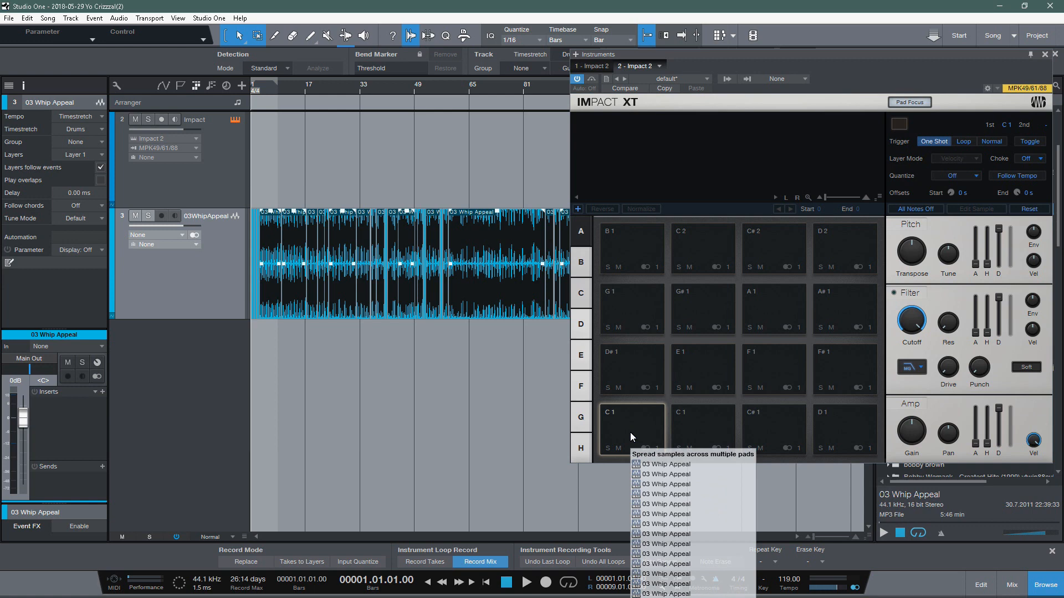
{"action": "left_click_drag", "start_coordinate": [630, 433], "coordinate": [630, 432]}
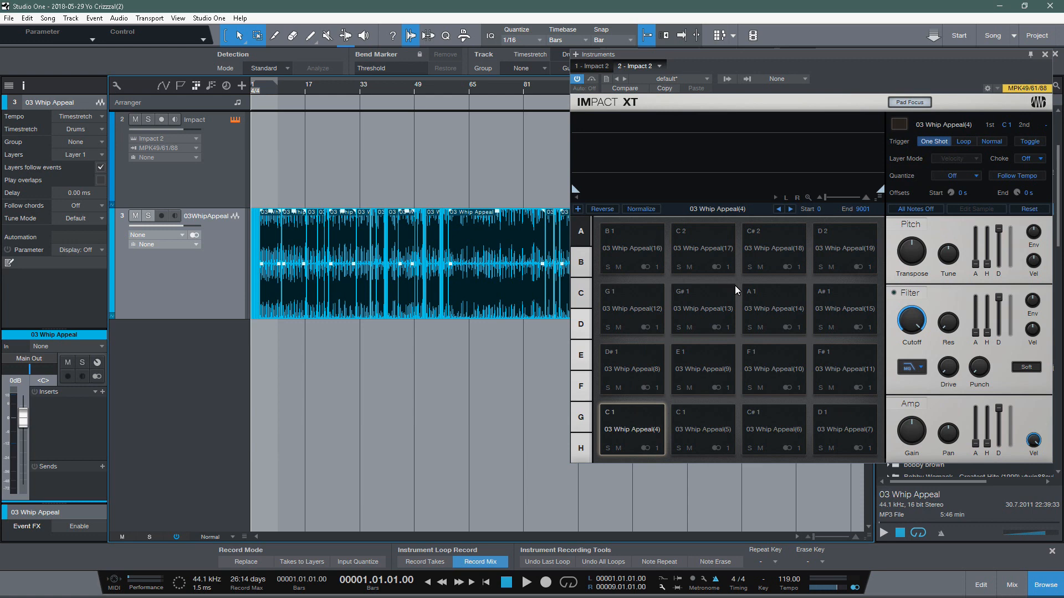
{"action": "left_click", "coordinate": [230, 183]}
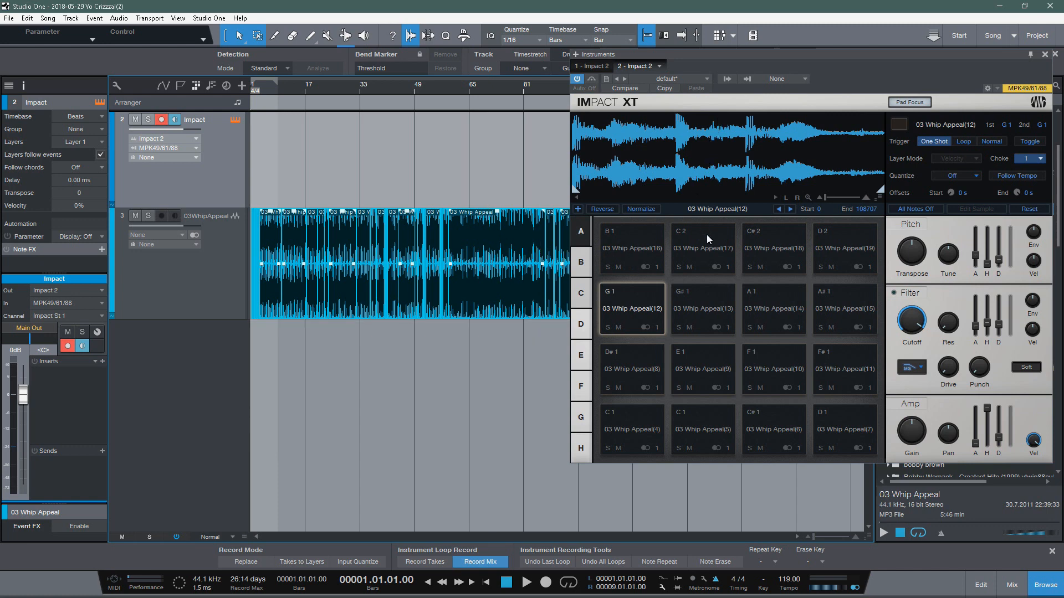
Look through Impact's pad banks B to H and return to bank A
{"action": "left_click", "coordinate": [581, 263]}
{"action": "left_click", "coordinate": [581, 293]}
{"action": "left_click", "coordinate": [579, 324]}
{"action": "left_click", "coordinate": [581, 358]}
{"action": "left_click", "coordinate": [581, 386]}
{"action": "left_click", "coordinate": [580, 417]}
{"action": "left_click", "coordinate": [581, 448]}
{"action": "left_click", "coordinate": [579, 225]}
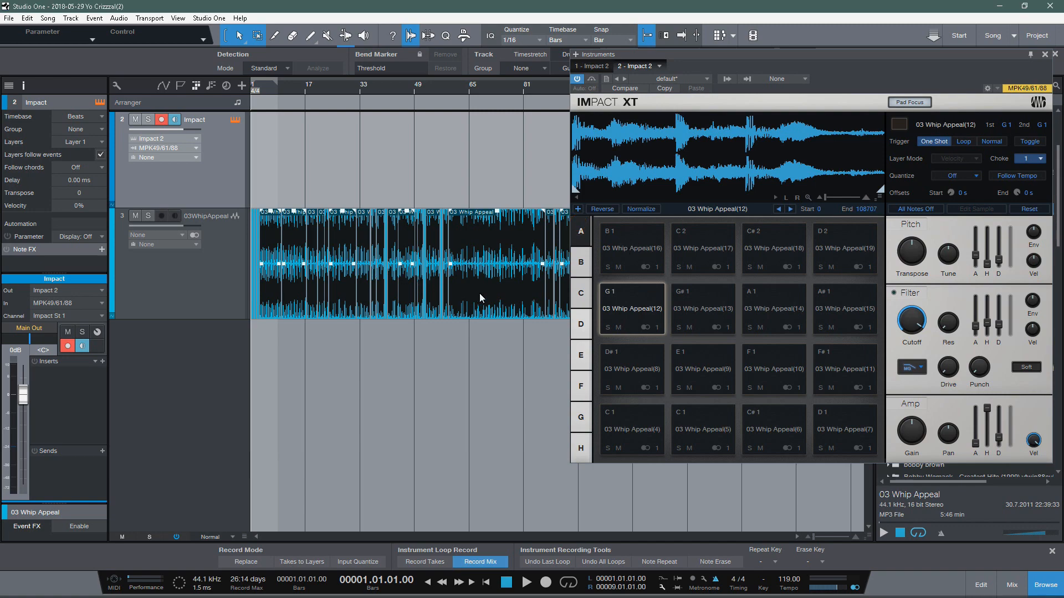
{"action": "scroll", "coordinate": [471, 87], "scroll_direction": "up", "scroll_amount": 5}
{"action": "scroll", "coordinate": [470, 88], "scroll_direction": "down", "scroll_amount": 5}
{"action": "left_click", "coordinate": [588, 267]}
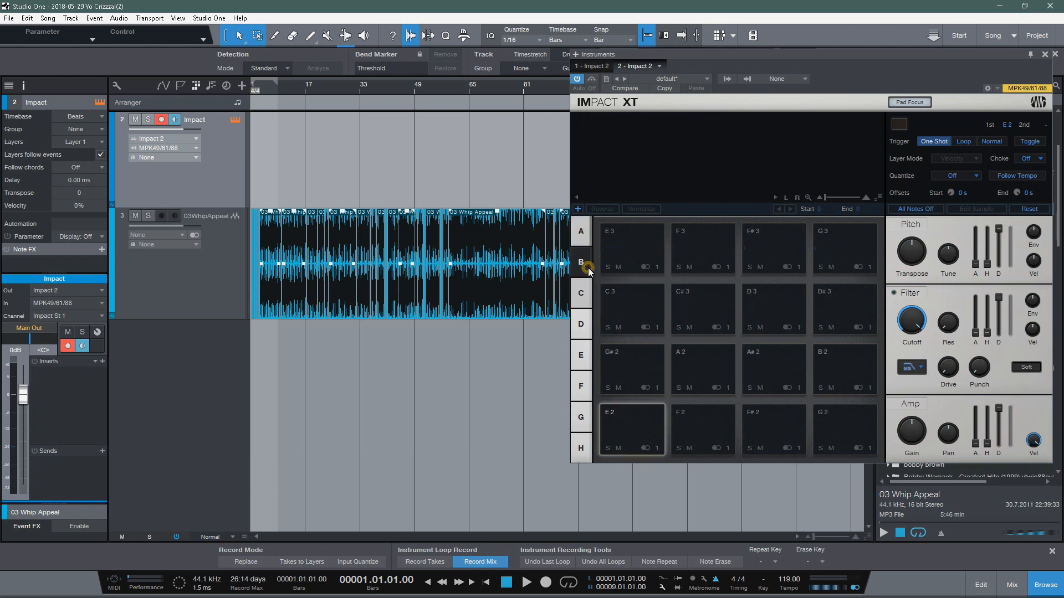
{"action": "left_click", "coordinate": [584, 239]}
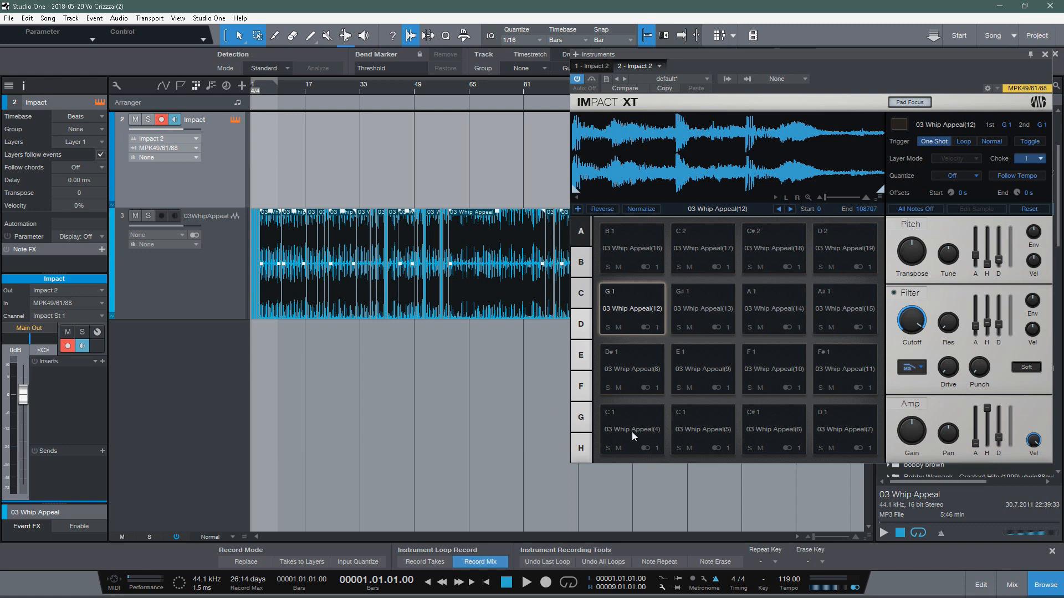
{"action": "left_click", "coordinate": [580, 269]}
{"action": "left_click", "coordinate": [579, 290]}
{"action": "left_click", "coordinate": [581, 325]}
{"action": "left_click", "coordinate": [576, 355]}
{"action": "left_click", "coordinate": [580, 384]}
{"action": "left_click", "coordinate": [580, 416]}
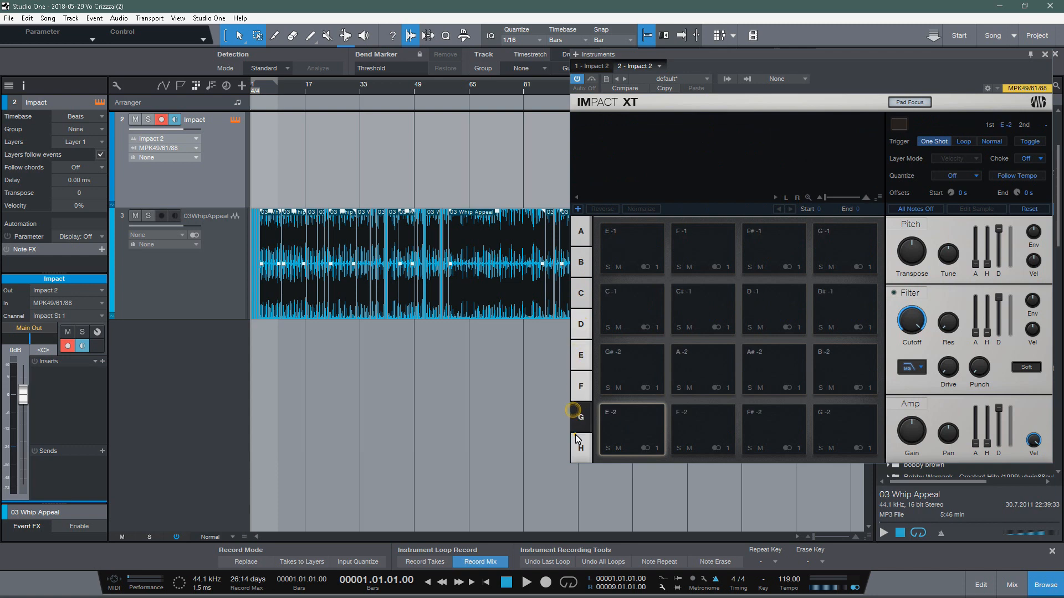
{"action": "left_click", "coordinate": [580, 448]}
{"action": "left_click", "coordinate": [587, 231]}
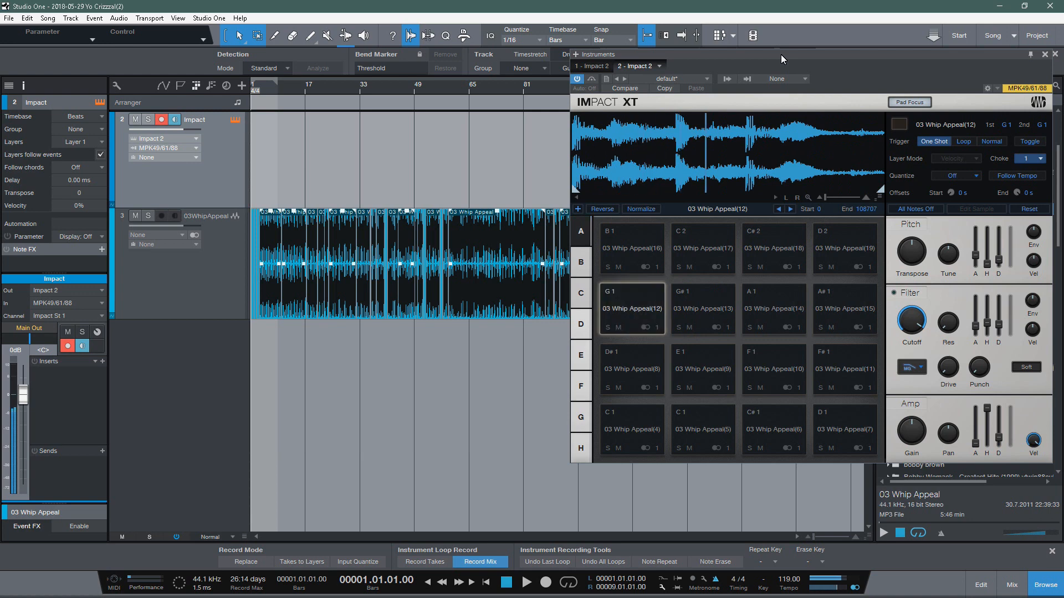
Start and stop song playback briefly, and check the channels in the mixer
{"action": "key", "text": "space"}
{"action": "key", "text": "space"}
{"action": "mouse_move", "coordinate": [881, 189]}
{"action": "left_mouse_down"}
{"action": "mouse_move", "coordinate": [695, 190]}
{"action": "mouse_move", "coordinate": [935, 190]}
{"action": "left_mouse_up"}
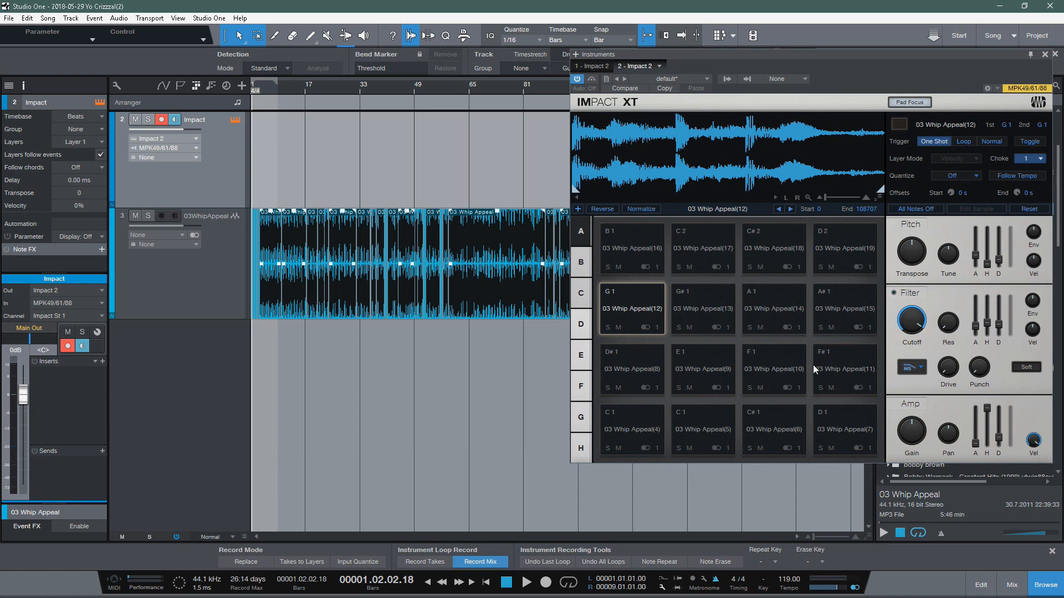
{"action": "left_click", "coordinate": [1012, 585]}
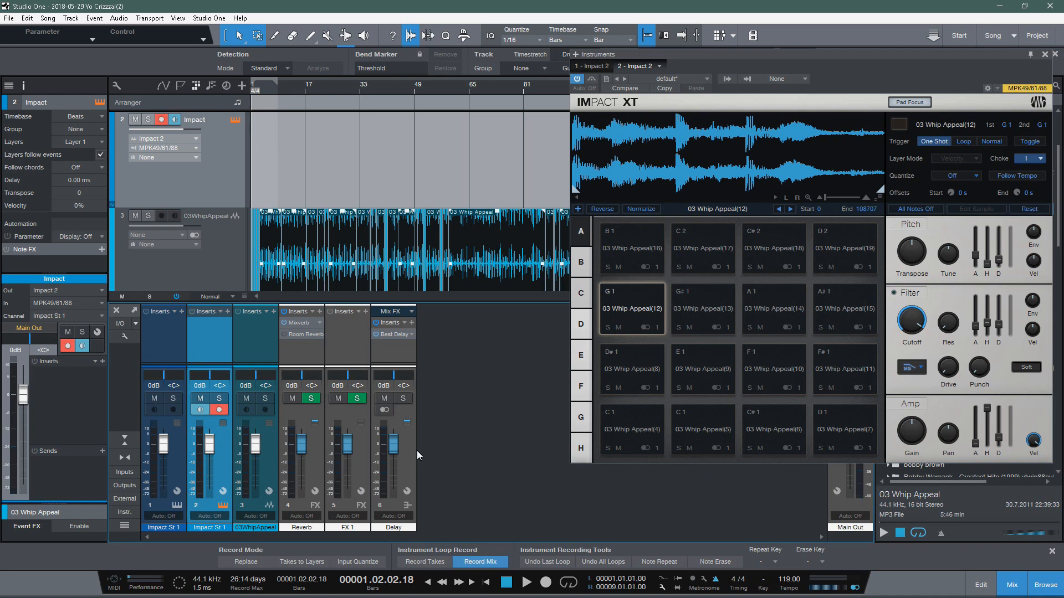
{"action": "left_click", "coordinate": [1007, 586]}
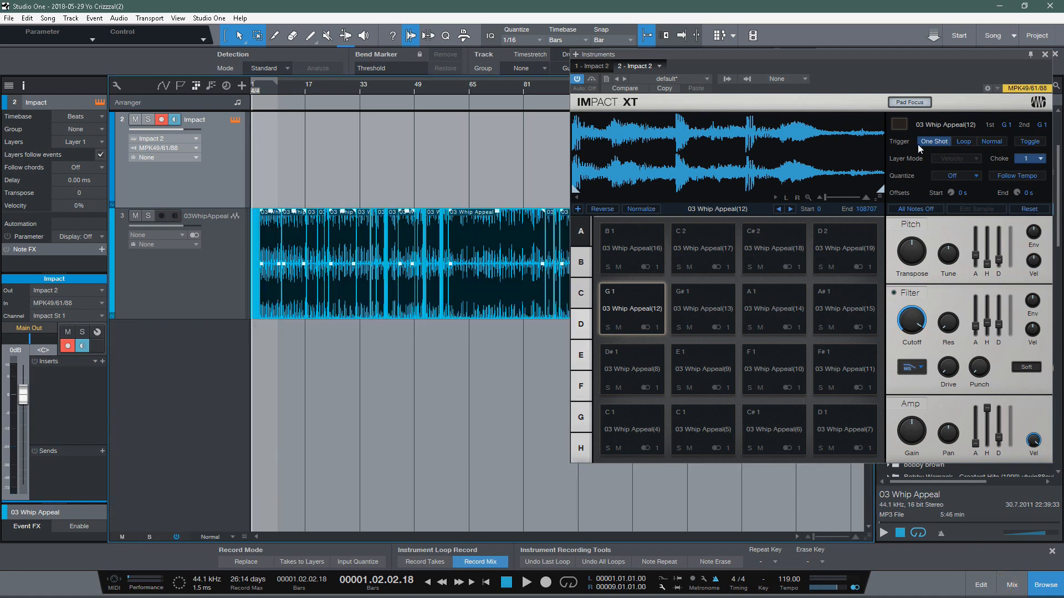
Move the Impact sampler window clear of the browser and close it
{"action": "left_click_drag", "start_coordinate": [893, 55], "coordinate": [691, 100]}
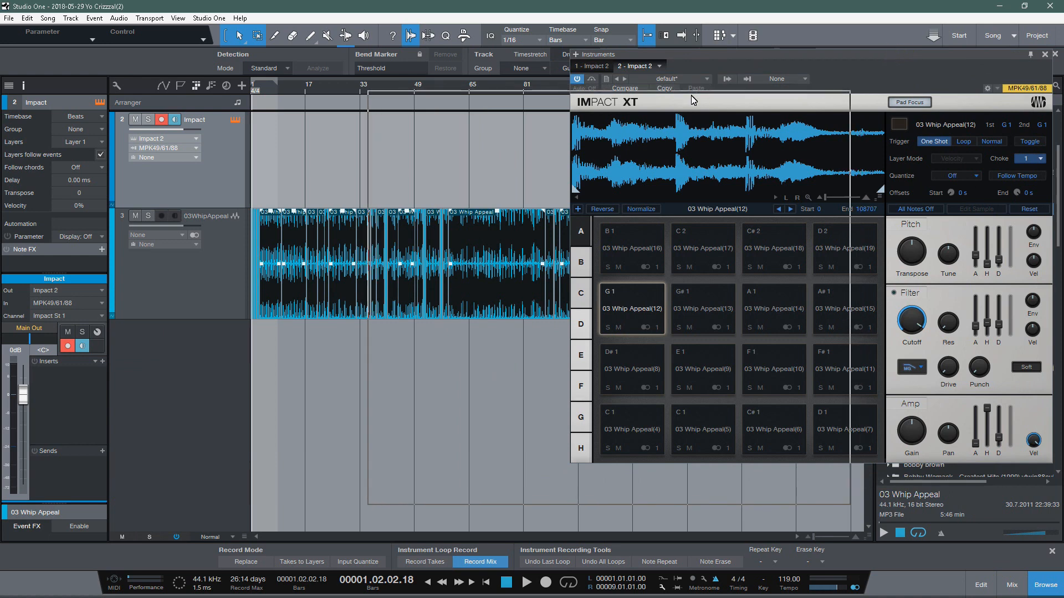
{"action": "left_click_drag", "start_coordinate": [691, 99], "coordinate": [691, 100]}
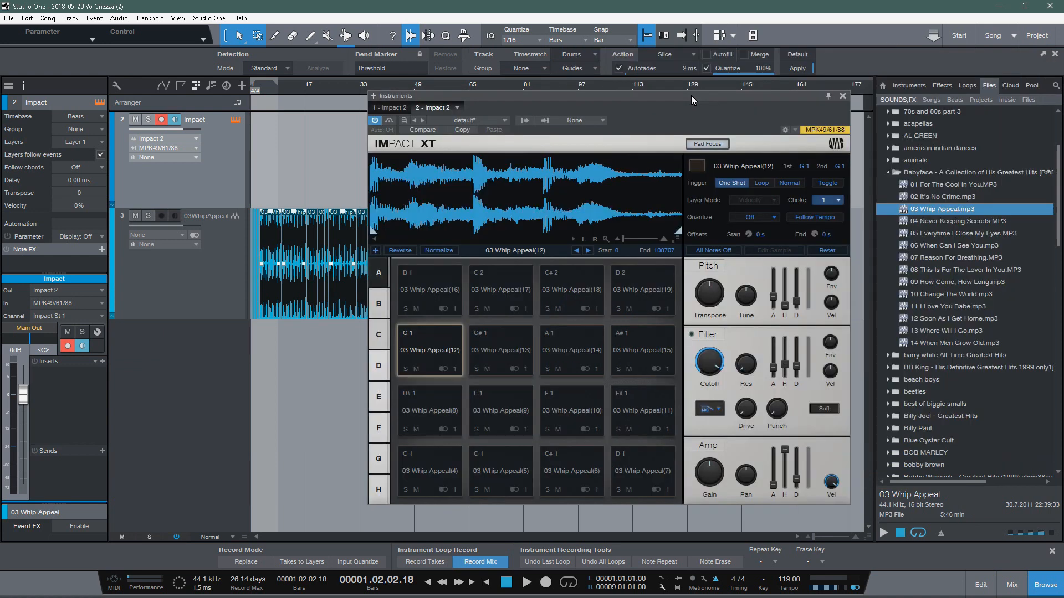
{"action": "left_click", "coordinate": [844, 96]}
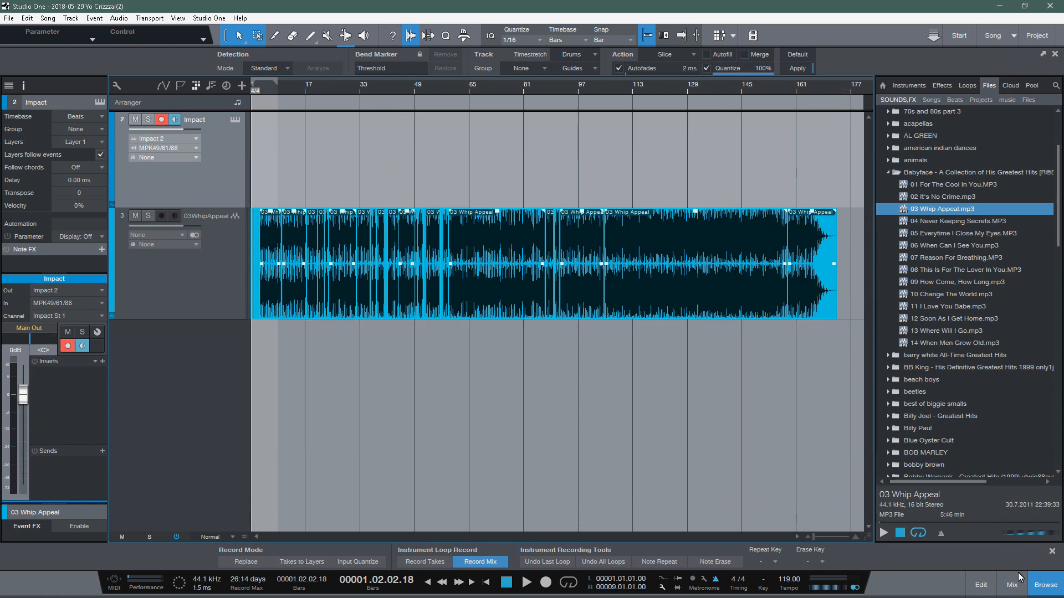
{"action": "left_click", "coordinate": [1017, 579]}
{"action": "left_click", "coordinate": [1009, 582]}
Add a SampleOne instrument on a new track and move its window below the Whip Appeal slices
{"action": "left_click", "coordinate": [925, 86]}
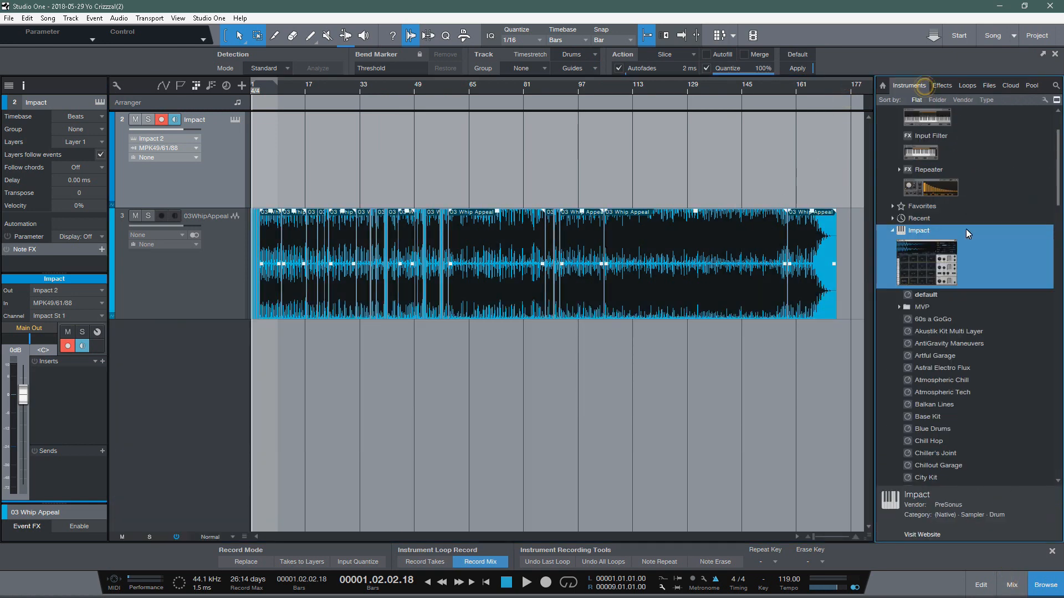
{"action": "scroll", "coordinate": [952, 421], "scroll_direction": "down", "scroll_amount": 1}
{"action": "left_click_drag", "start_coordinate": [949, 426], "coordinate": [177, 401]}
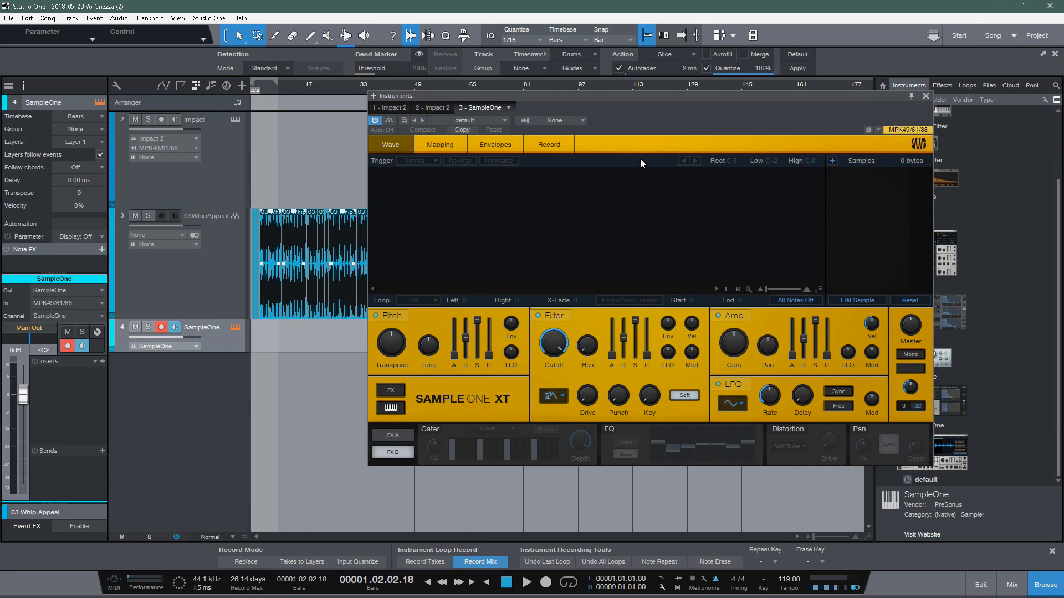
{"action": "left_click_drag", "start_coordinate": [668, 101], "coordinate": [749, 122]}
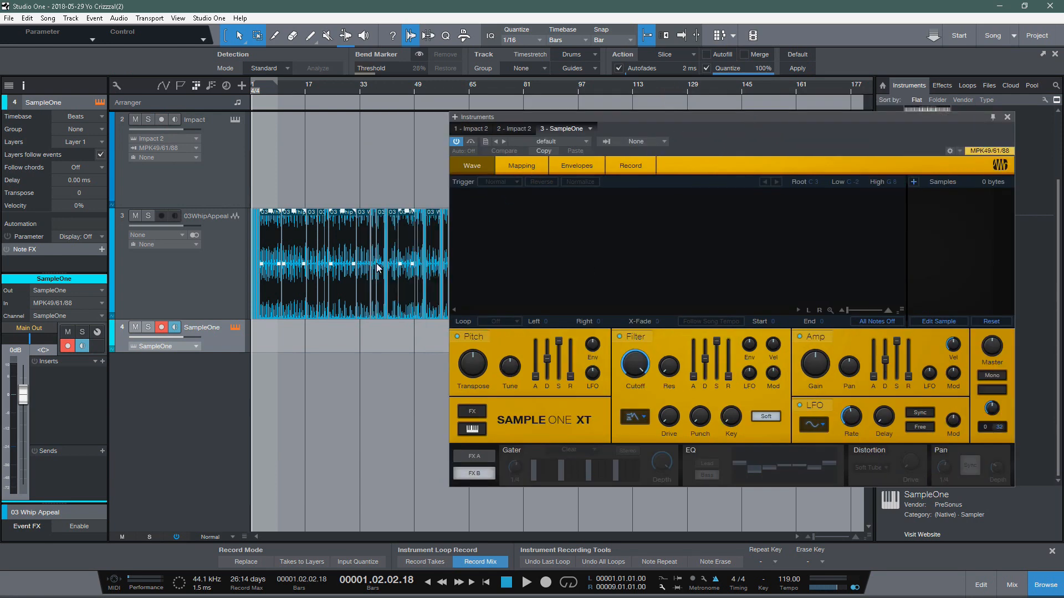
{"action": "left_click_drag", "start_coordinate": [609, 117], "coordinate": [492, 370]}
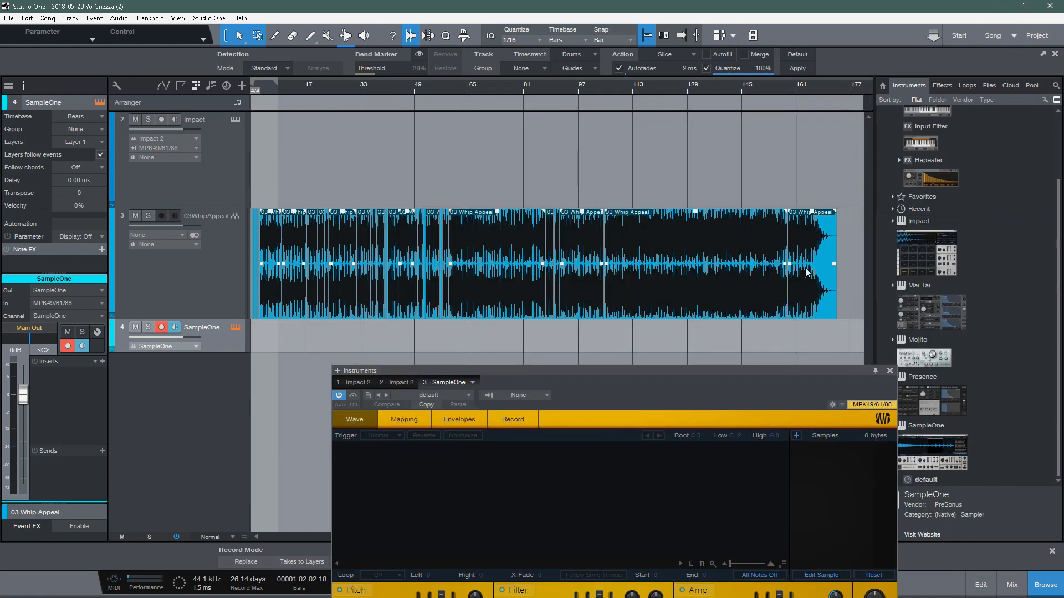
Load all the Whip Appeal slices together into SampleOne and move its window fully into view
{"action": "scroll", "coordinate": [671, 86], "scroll_direction": "up", "scroll_amount": 5}
{"action": "scroll", "coordinate": [670, 85], "scroll_direction": "down", "scroll_amount": 5}
{"action": "scroll", "coordinate": [335, 84], "scroll_direction": "up", "scroll_amount": 3}
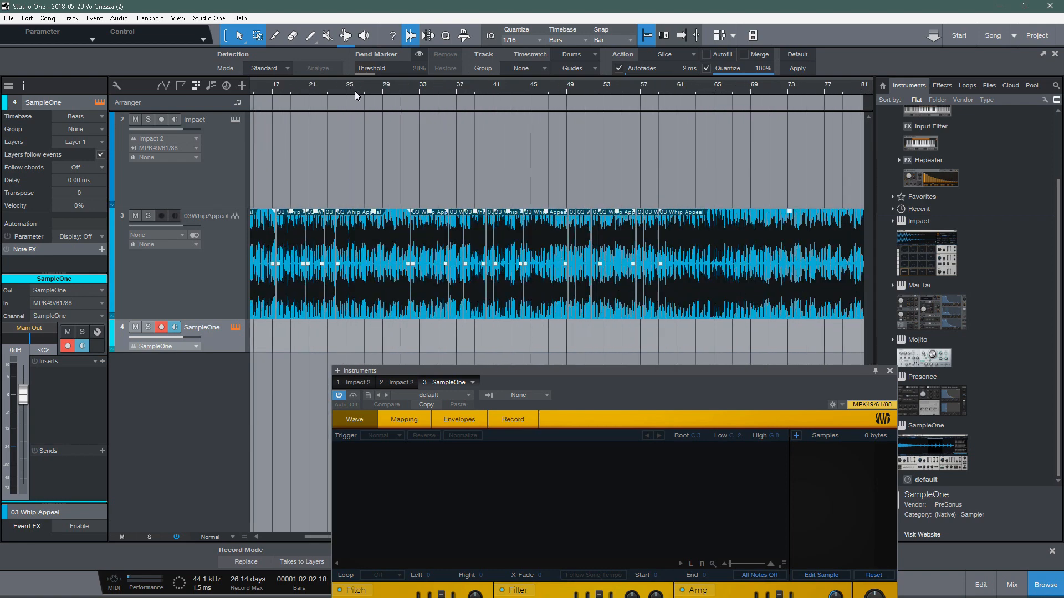
{"action": "scroll", "coordinate": [355, 92], "scroll_direction": "down", "scroll_amount": 3}
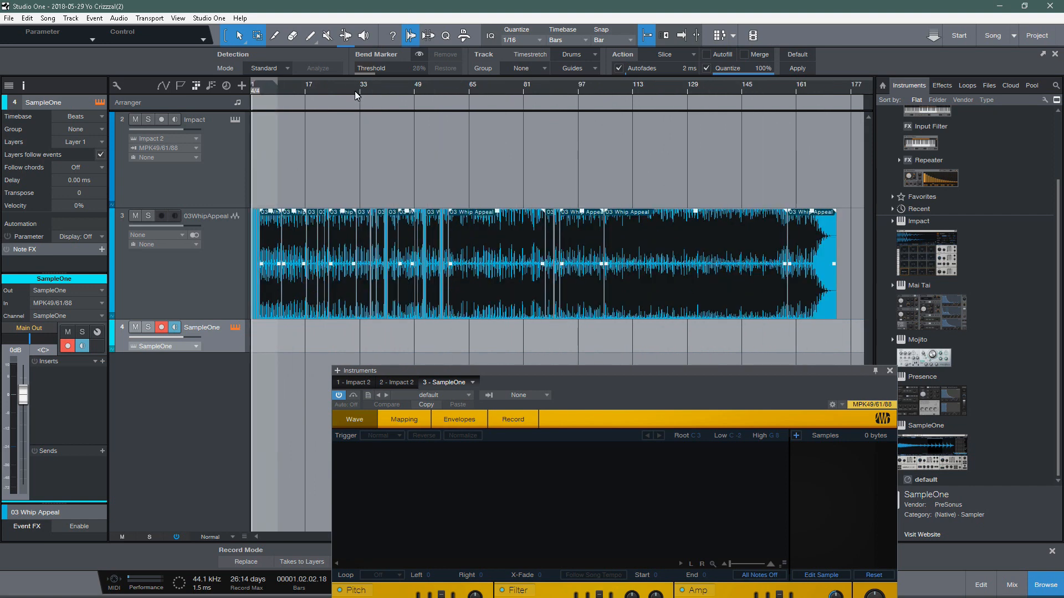
{"action": "left_click_drag", "start_coordinate": [253, 312], "coordinate": [453, 516]}
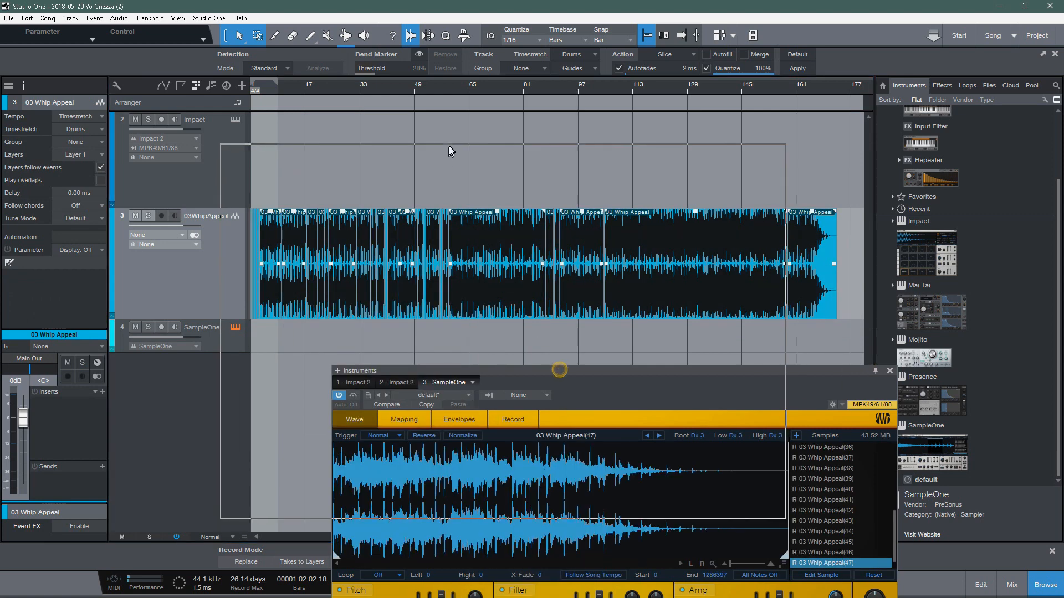
{"action": "left_click_drag", "start_coordinate": [449, 146], "coordinate": [448, 146]}
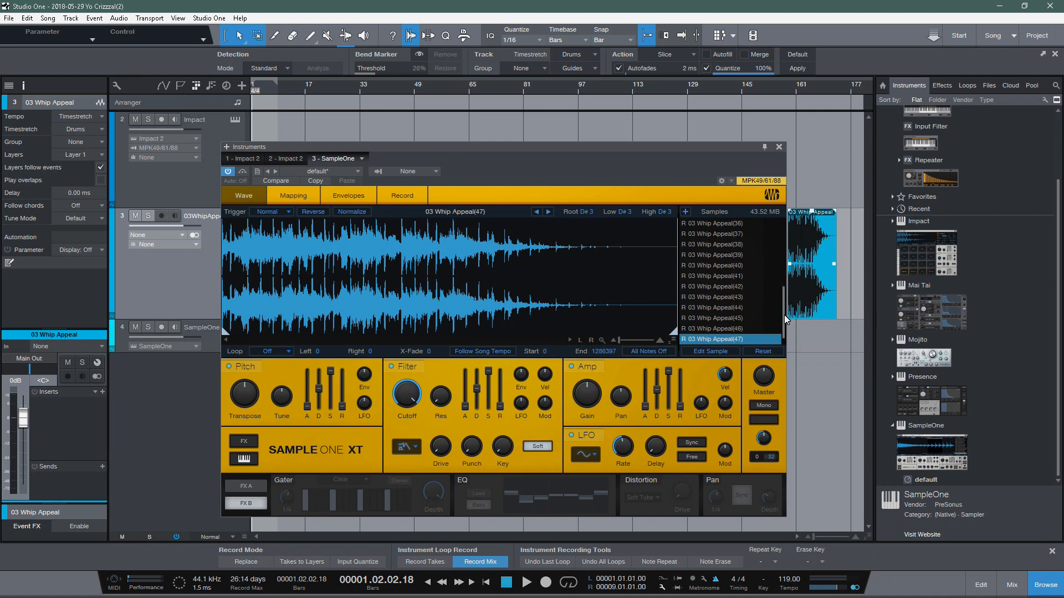
Look through SampleOne's sample list, select slice 03 Whip Appeal(20) and make the SampleOne track active for playing
{"action": "left_click_drag", "start_coordinate": [783, 314], "coordinate": [776, 234]}
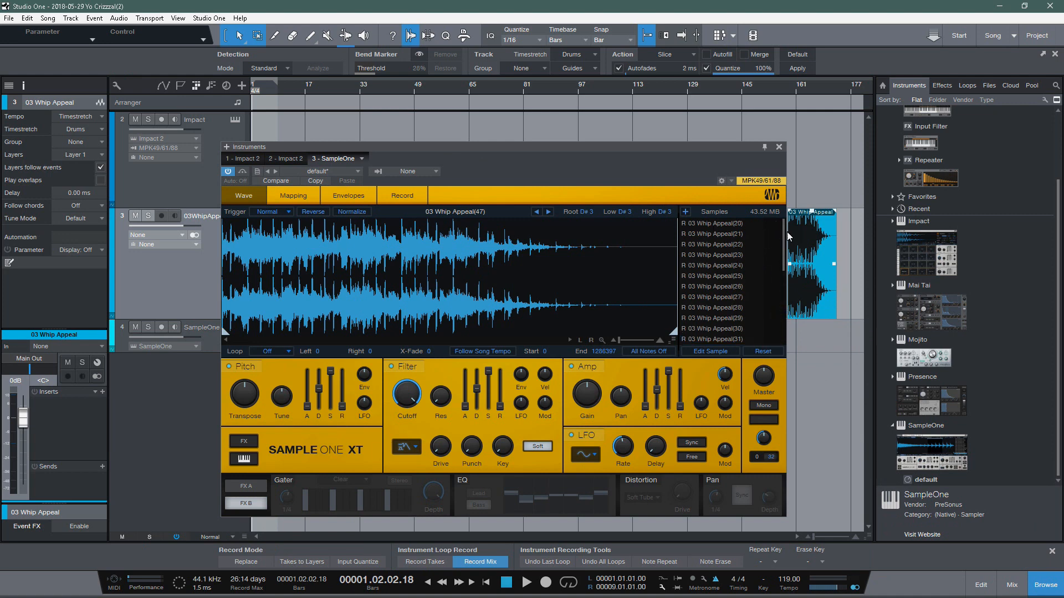
{"action": "scroll", "coordinate": [786, 235], "scroll_direction": "down", "scroll_amount": 3}
{"action": "scroll", "coordinate": [780, 229], "scroll_direction": "up", "scroll_amount": 3}
{"action": "left_click", "coordinate": [720, 224]}
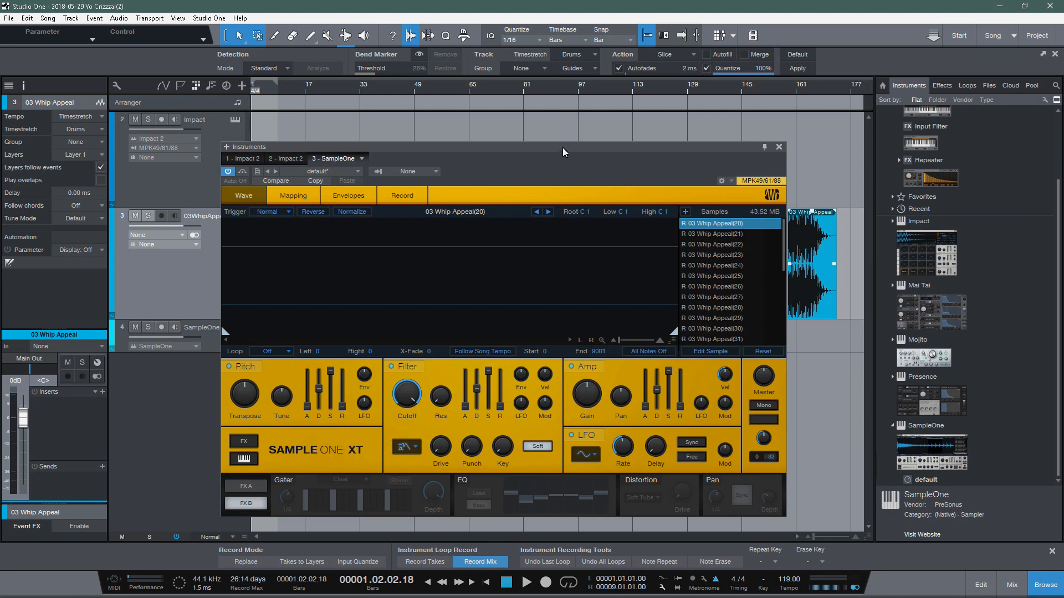
{"action": "left_click_drag", "start_coordinate": [563, 147], "coordinate": [735, 147]}
{"action": "left_click", "coordinate": [237, 347]}
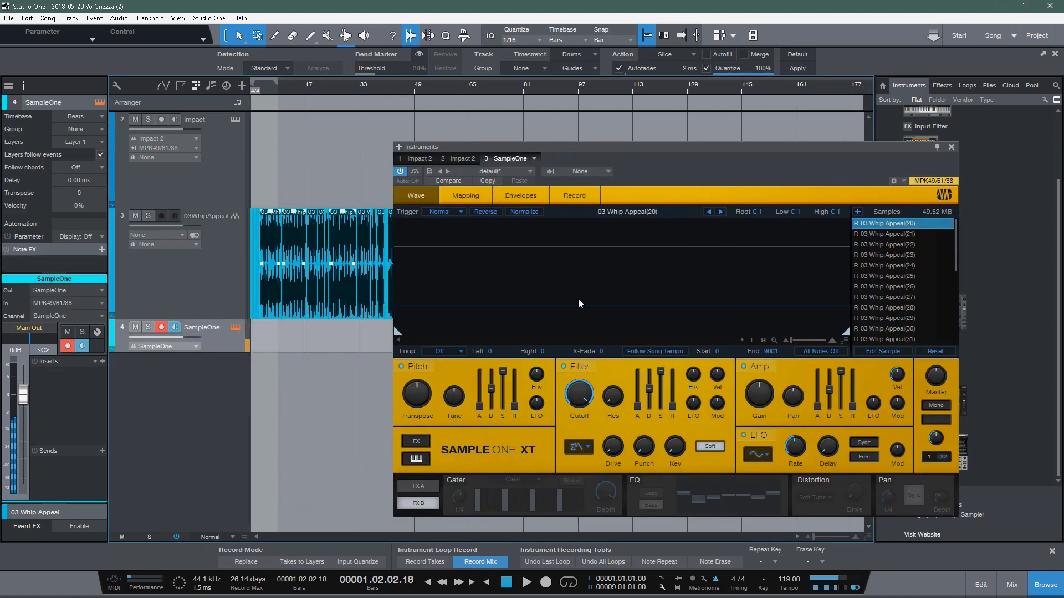
Examine the mapped slices in the sample list, viewing the waveforms of 03 Whip Appeal(21) through 03 Whip Appeal(25)
{"action": "left_click_drag", "start_coordinate": [955, 259], "coordinate": [954, 335]}
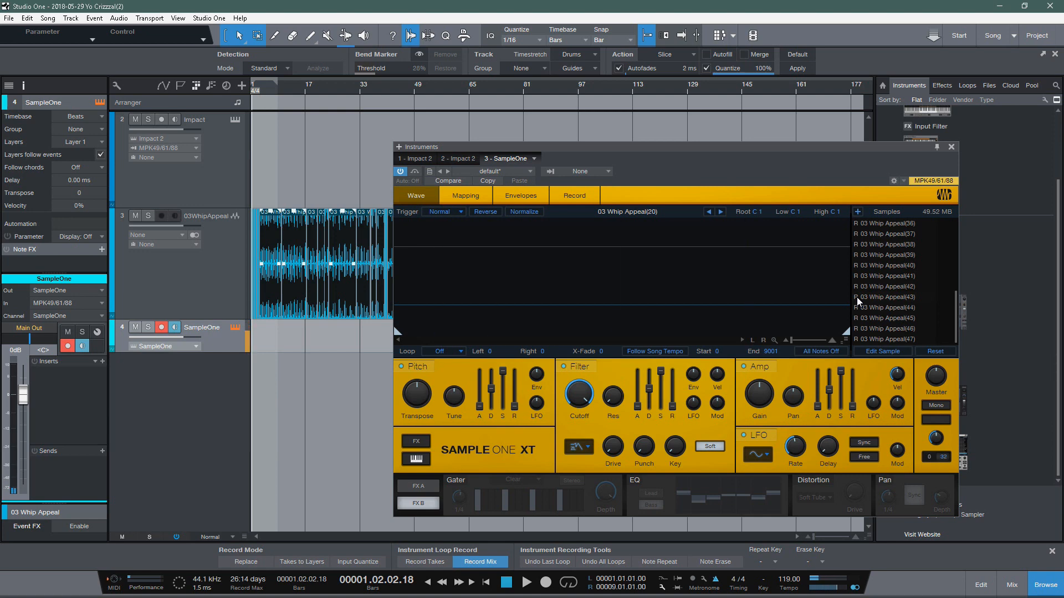
{"action": "left_click_drag", "start_coordinate": [954, 311], "coordinate": [949, 219]}
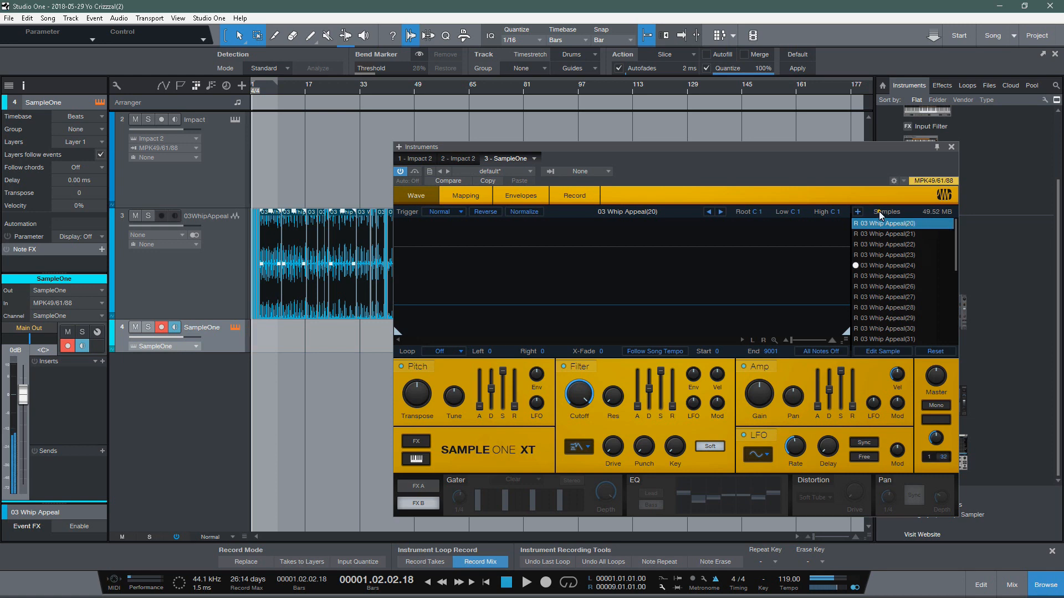
{"action": "left_click", "coordinate": [884, 234]}
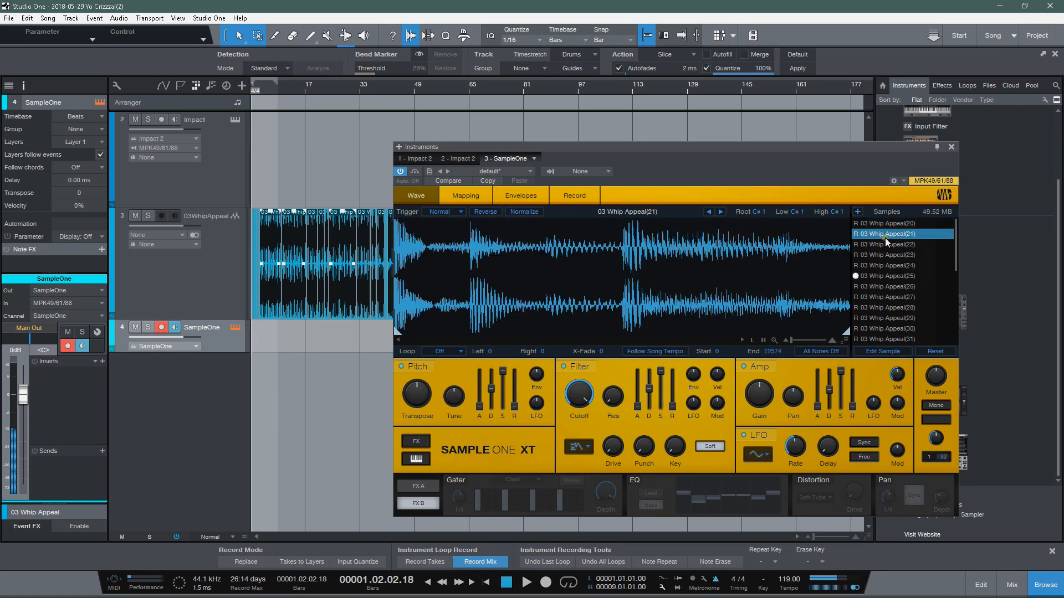
{"action": "left_click", "coordinate": [887, 248]}
{"action": "left_click", "coordinate": [884, 276]}
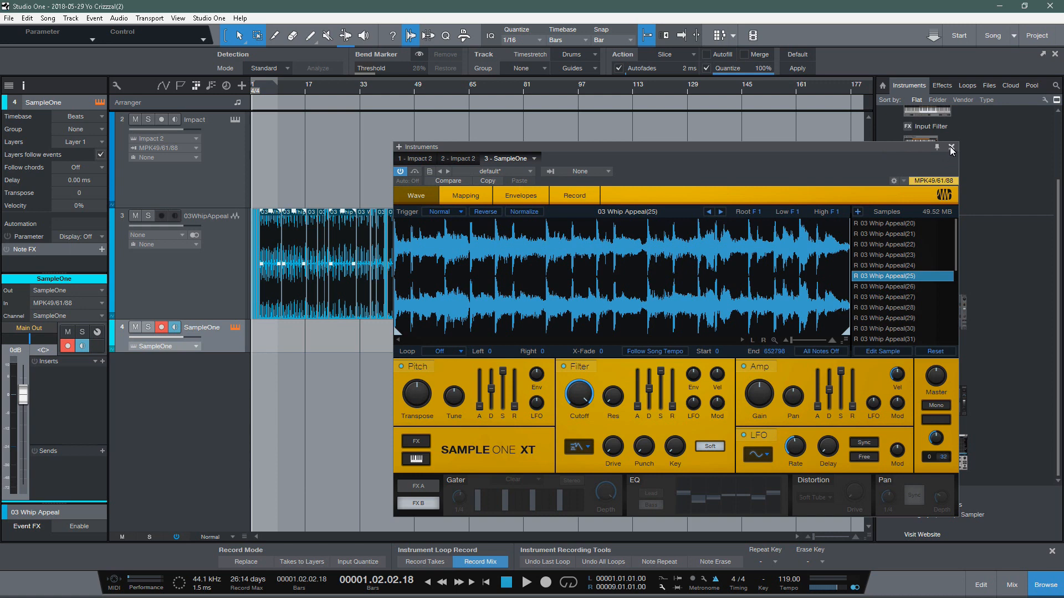
Reset SampleOne to its default preset and load the file 12 Soon As I Get Home.mp3 into it
{"action": "left_click", "coordinate": [503, 169]}
{"action": "left_click", "coordinate": [504, 180]}
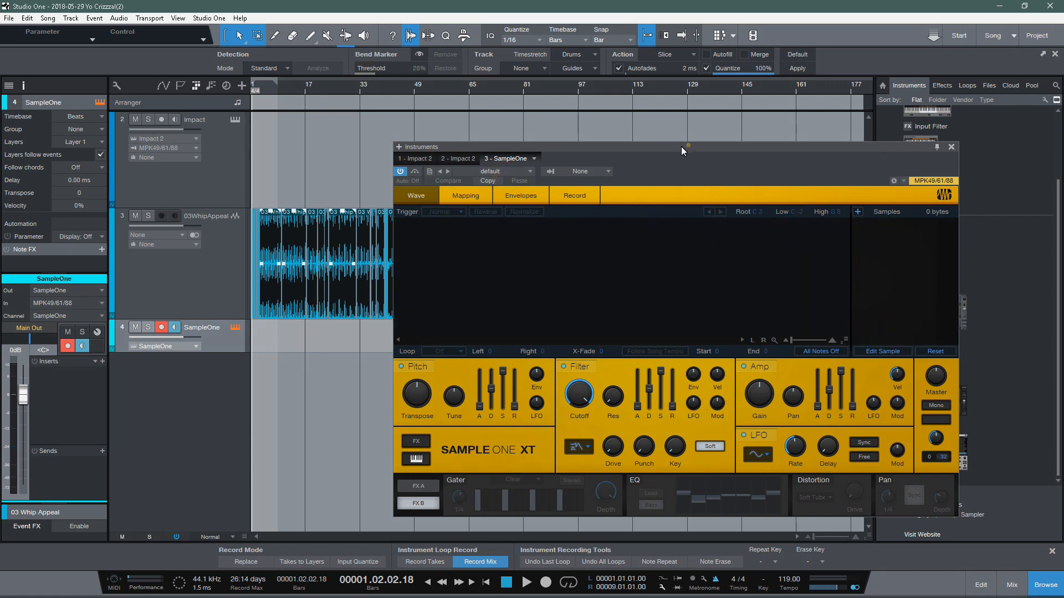
{"action": "left_click_drag", "start_coordinate": [577, 146], "coordinate": [380, 128]}
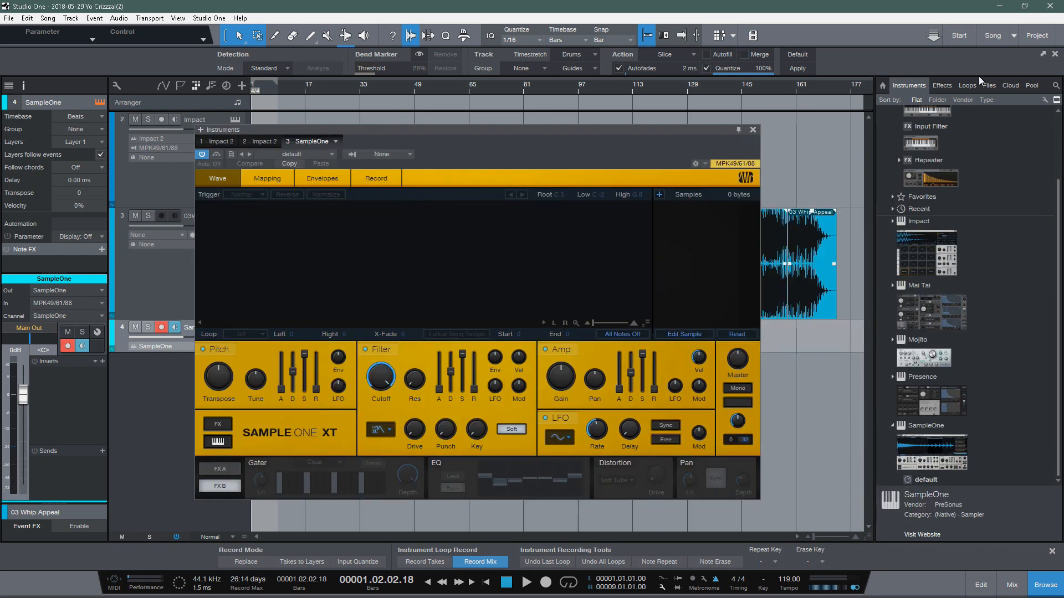
{"action": "left_click", "coordinate": [989, 86]}
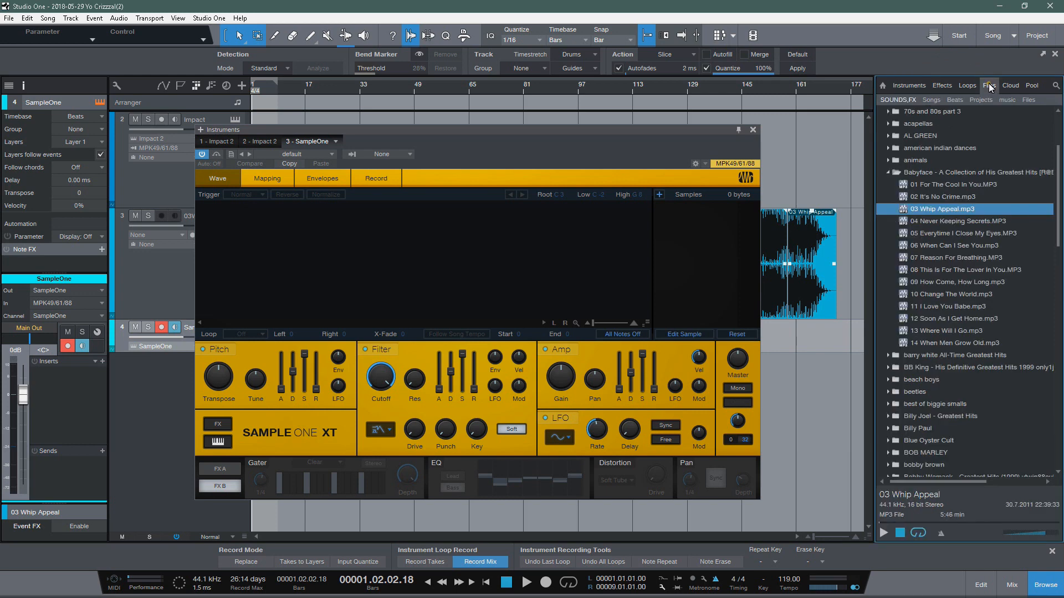
{"action": "left_click", "coordinate": [961, 322]}
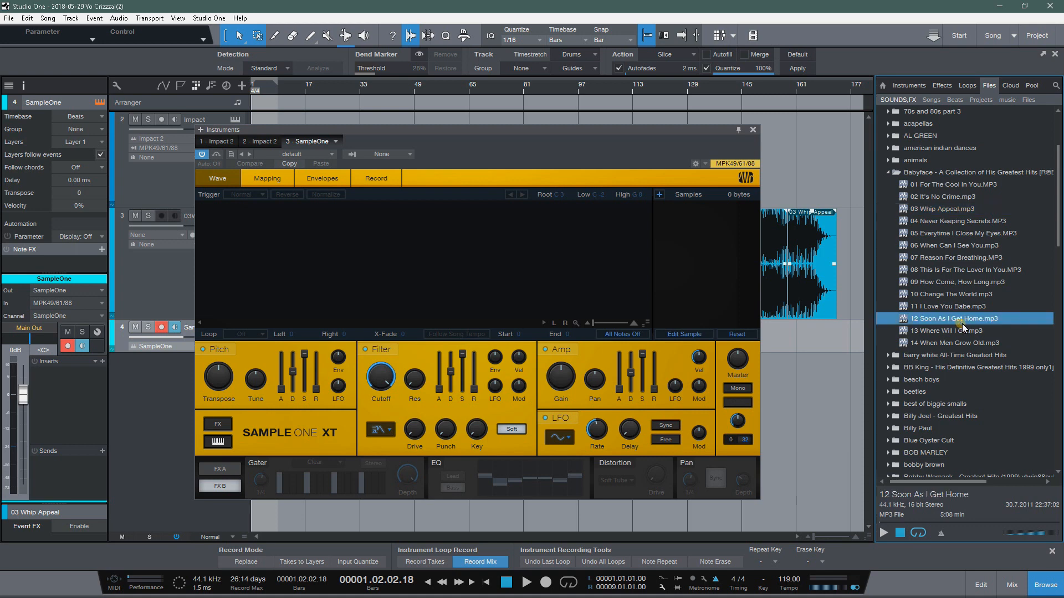
{"action": "left_click_drag", "start_coordinate": [973, 321], "coordinate": [466, 258]}
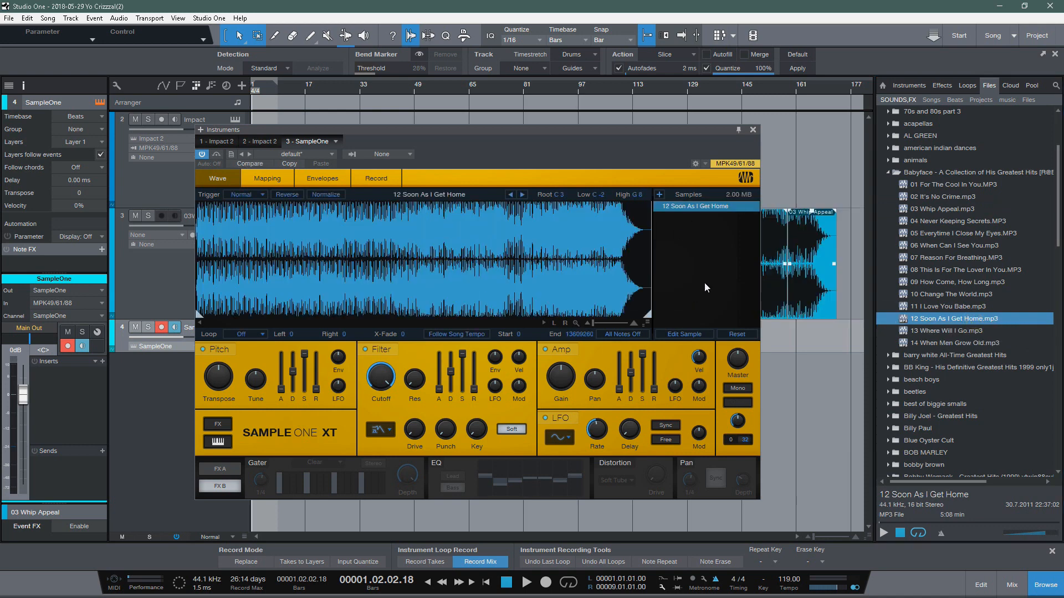
Create slices from the 12 Soon As I Get Home sample in SampleOne and display the key mapping of the slices
{"action": "right_click", "coordinate": [693, 209]}
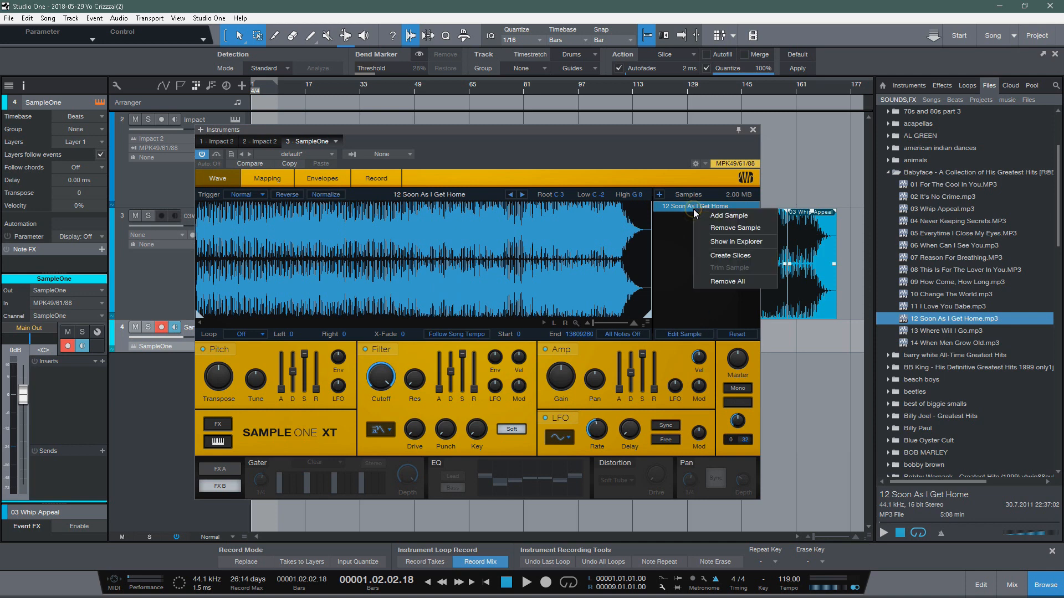
{"action": "left_click", "coordinate": [741, 258]}
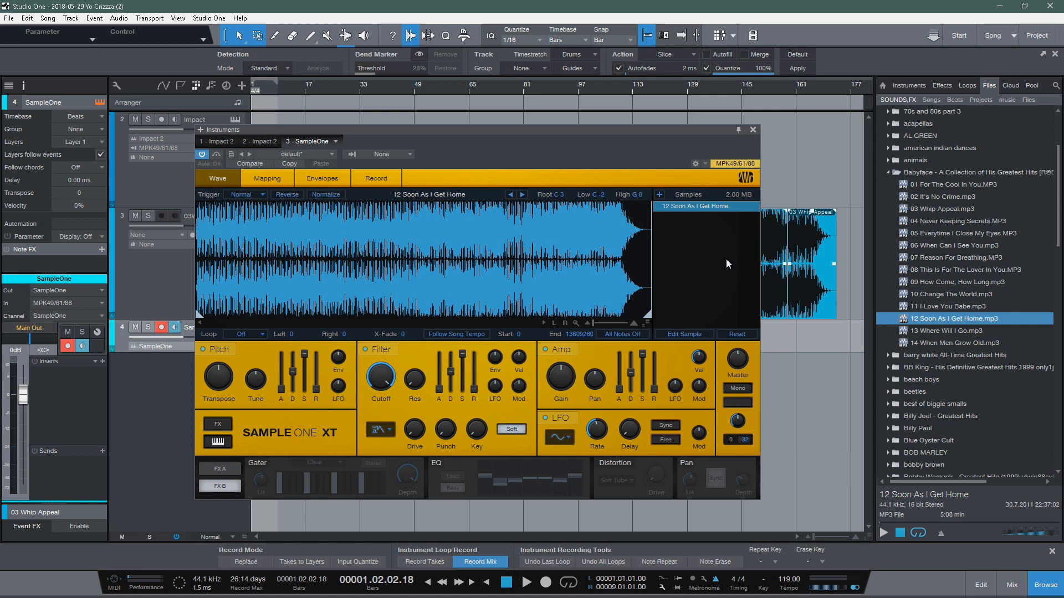
{"action": "left_click", "coordinate": [269, 178]}
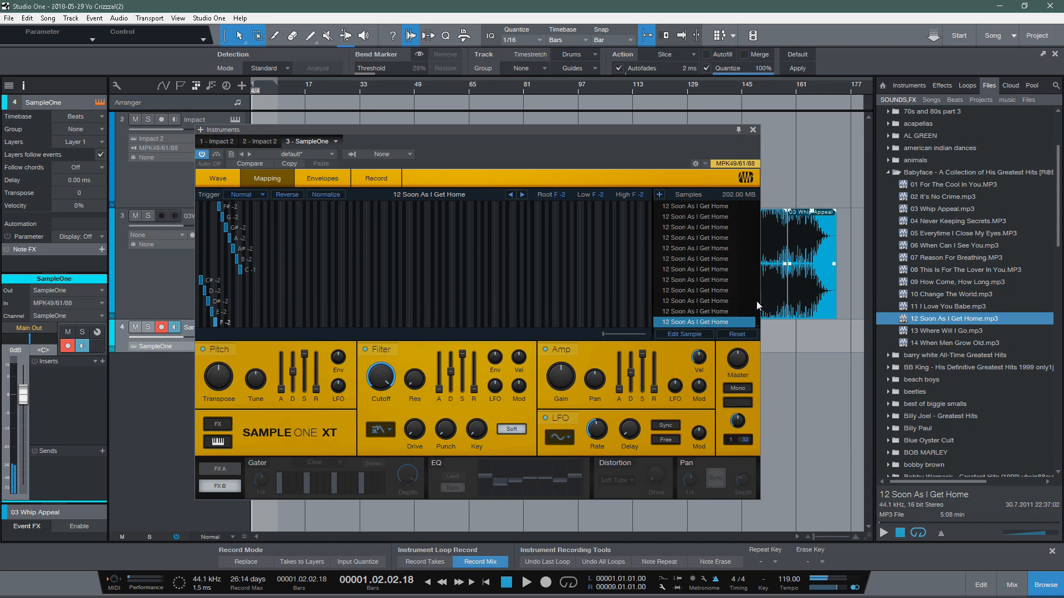
Extend the key range of the slice mapped to G 3 up to G# 3
{"action": "left_click", "coordinate": [757, 325]}
{"action": "scroll", "coordinate": [757, 321], "scroll_direction": "down", "scroll_amount": 15}
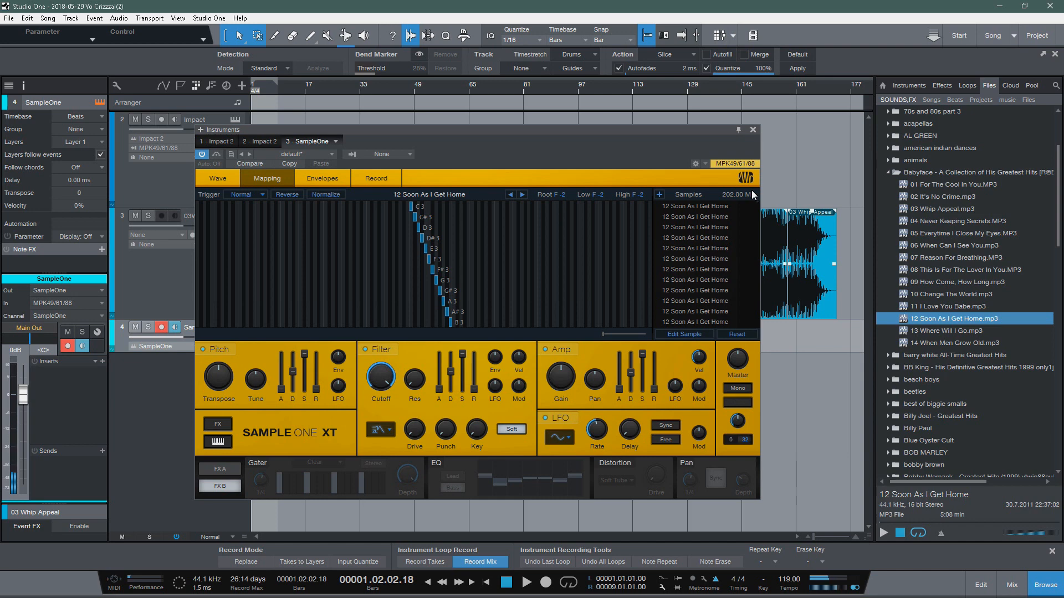
{"action": "left_click", "coordinate": [440, 280]}
{"action": "mouse_move", "coordinate": [462, 283]}
{"action": "left_mouse_down"}
{"action": "mouse_move", "coordinate": [440, 285]}
{"action": "mouse_move", "coordinate": [449, 284]}
{"action": "left_mouse_up"}
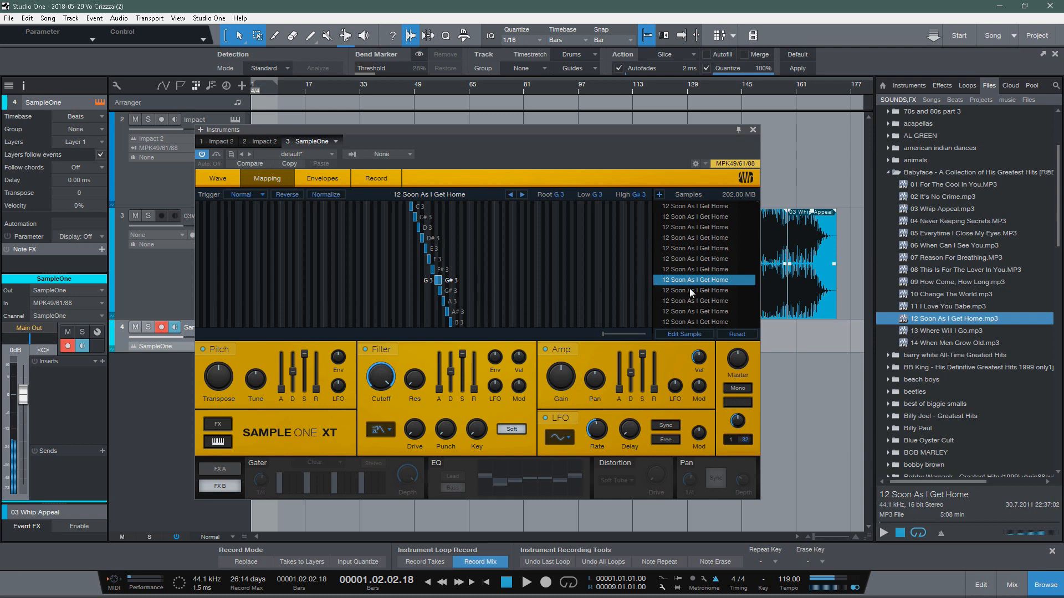
Examine how the slices are mapped across the keyboard in SampleOne, from the higher octaves through the lowest notes and back to octave 3
{"action": "scroll", "coordinate": [553, 289], "scroll_direction": "down", "scroll_amount": 2}
{"action": "scroll", "coordinate": [553, 290], "scroll_direction": "down", "scroll_amount": 8}
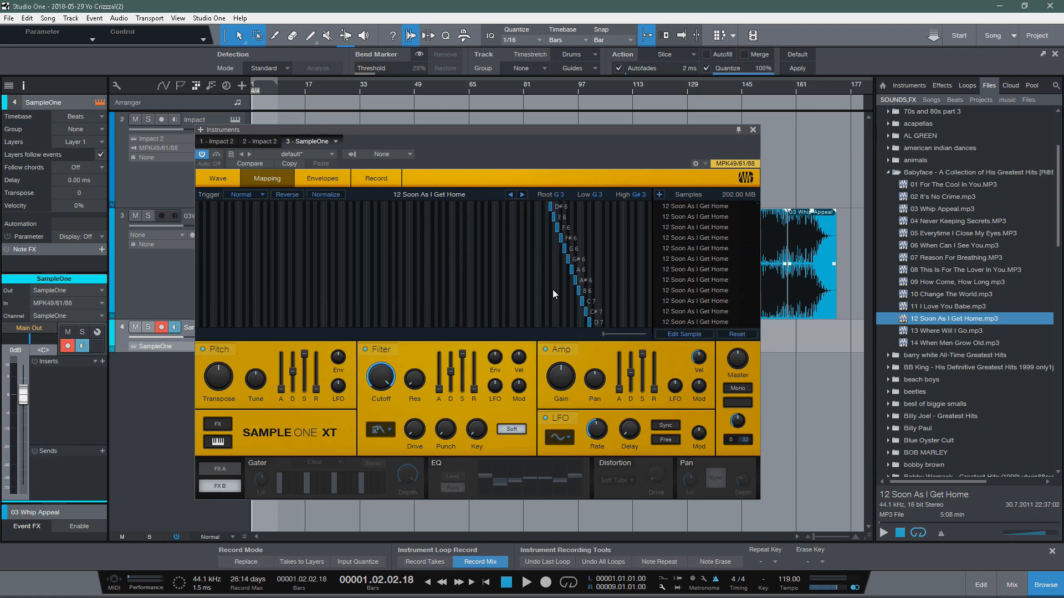
{"action": "scroll", "coordinate": [553, 289], "scroll_direction": "down", "scroll_amount": 5}
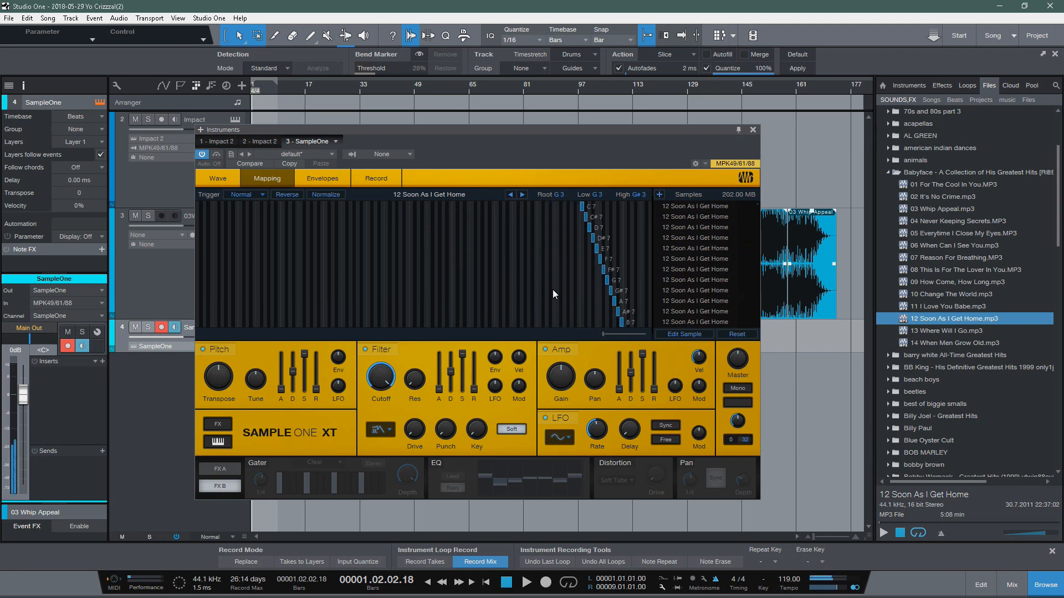
{"action": "scroll", "coordinate": [553, 289], "scroll_direction": "down", "scroll_amount": 5}
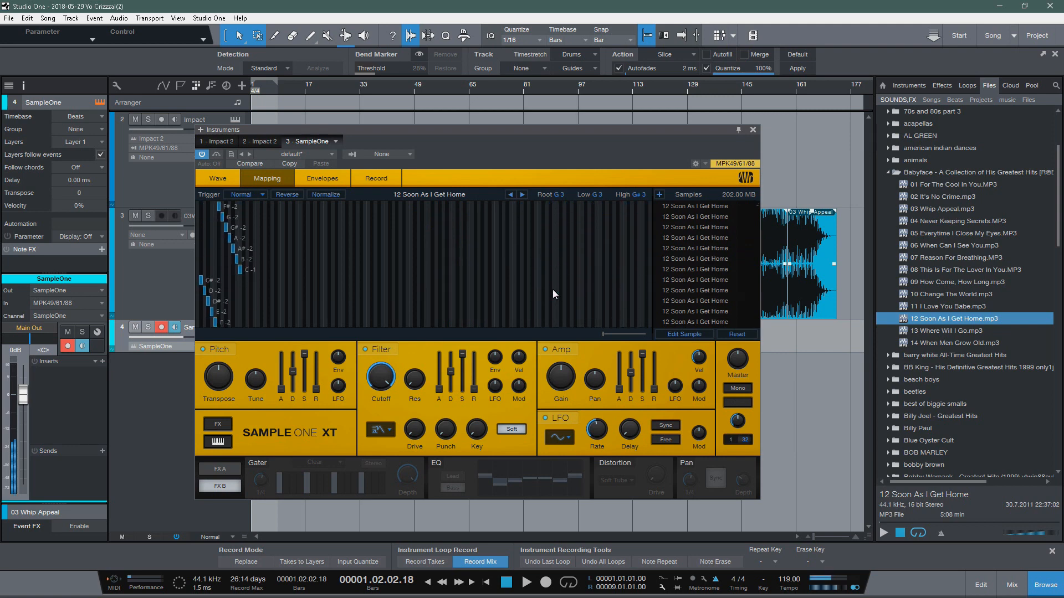
{"action": "scroll", "coordinate": [553, 289], "scroll_direction": "down", "scroll_amount": 5}
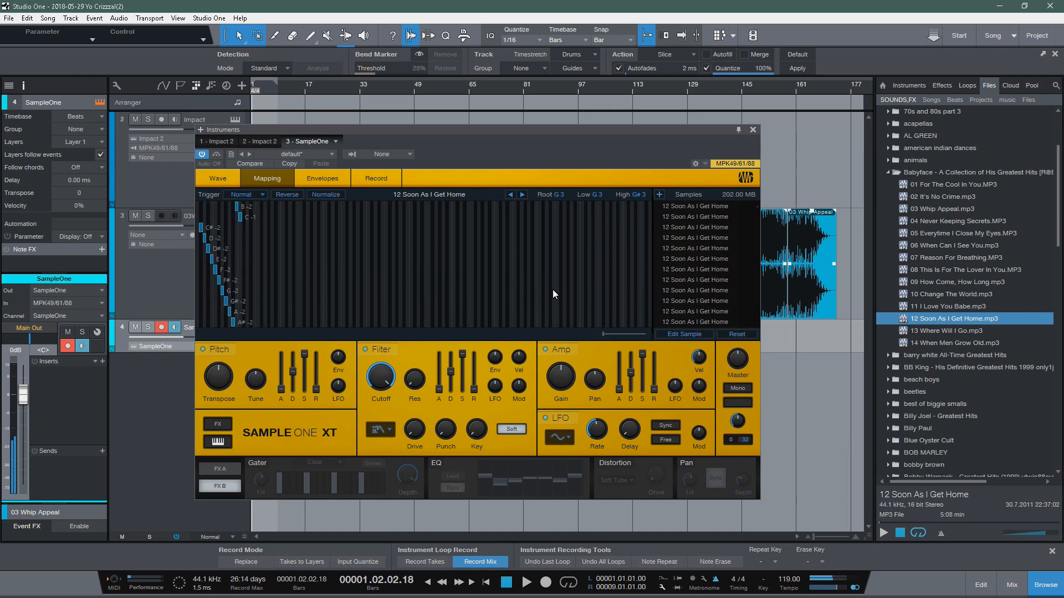
{"action": "scroll", "coordinate": [553, 290], "scroll_direction": "down", "scroll_amount": 3}
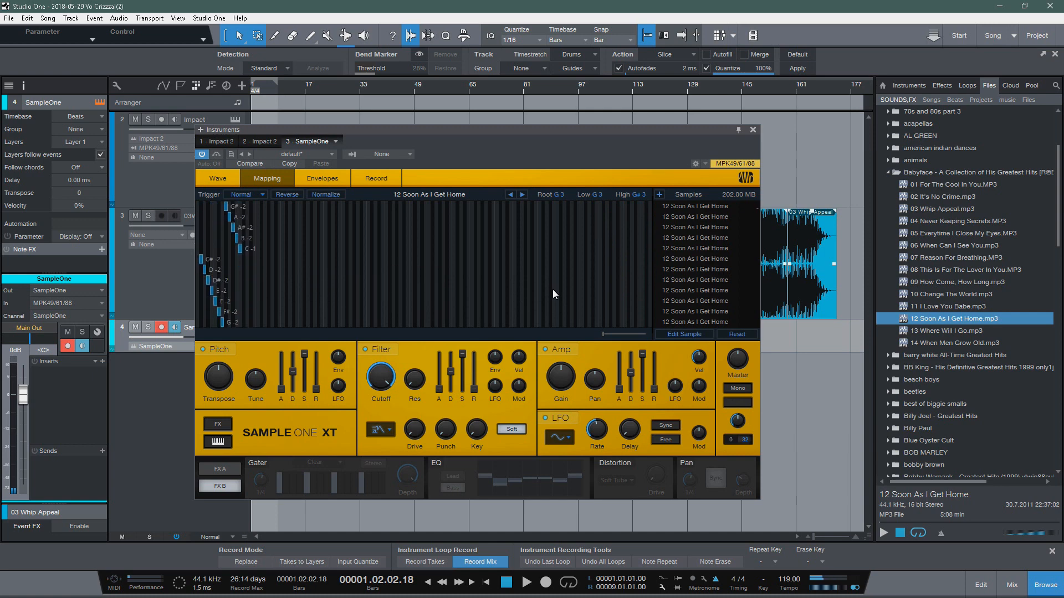
{"action": "scroll", "coordinate": [553, 289], "scroll_direction": "down", "scroll_amount": 3}
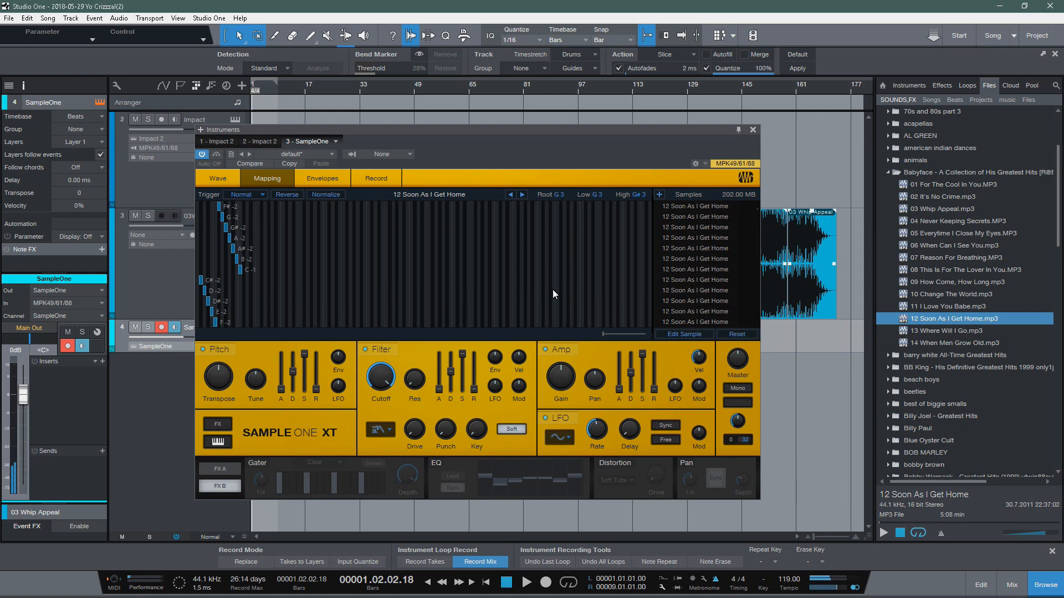
{"action": "left_click_drag", "start_coordinate": [756, 209], "coordinate": [759, 200]}
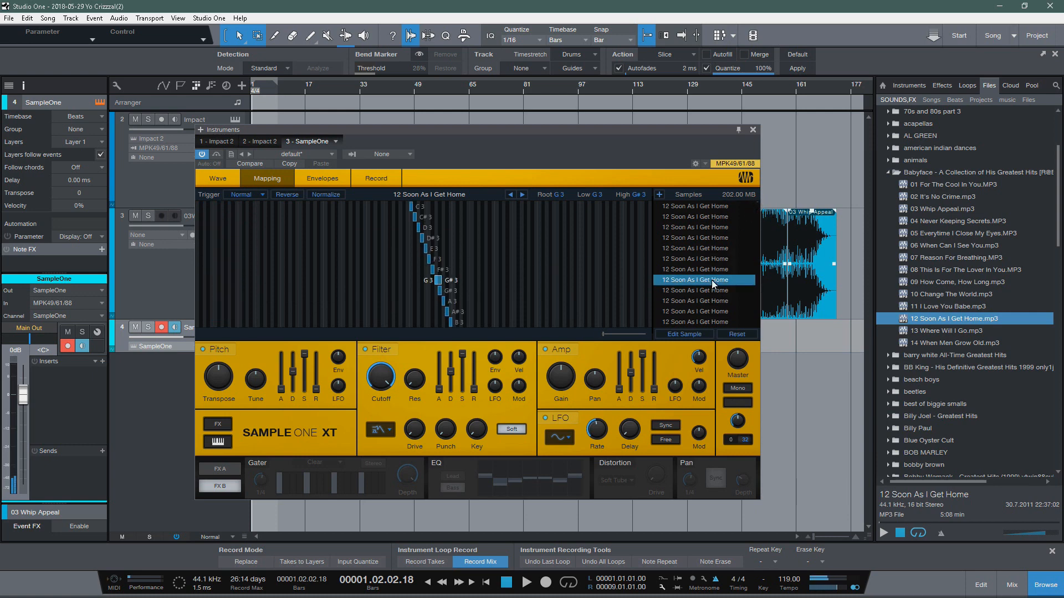
Select the slice mapped to A 3 and extend its key range up to B 3
{"action": "left_click", "coordinate": [707, 301]}
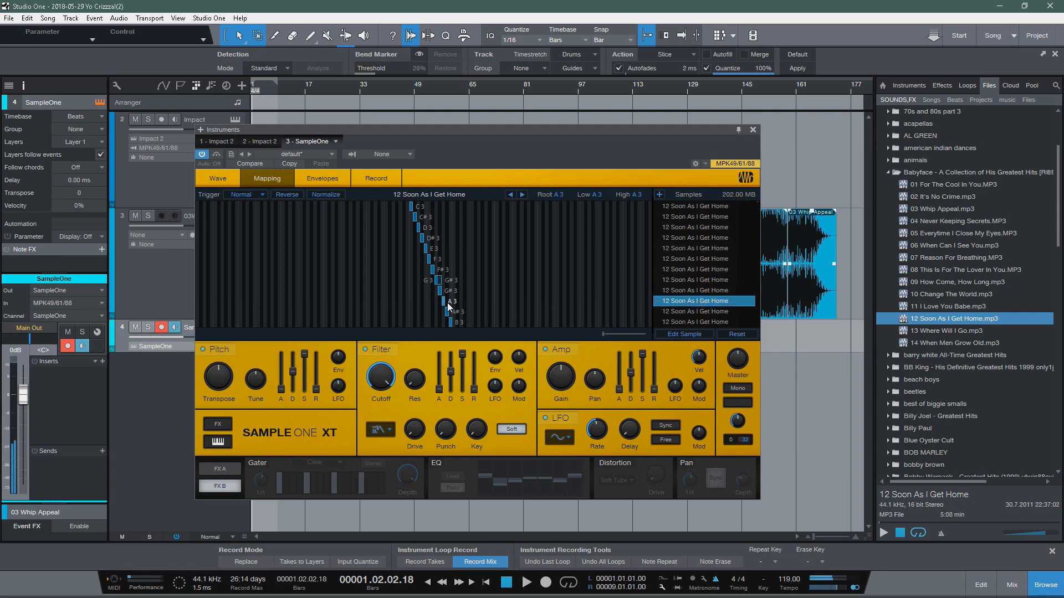
{"action": "left_click_drag", "start_coordinate": [447, 304], "coordinate": [510, 308]}
{"action": "left_click_drag", "start_coordinate": [510, 305], "coordinate": [452, 306]}
Lengthen the A 3 slice on its waveform by moving its end point to about 107983
{"action": "left_click", "coordinate": [221, 179]}
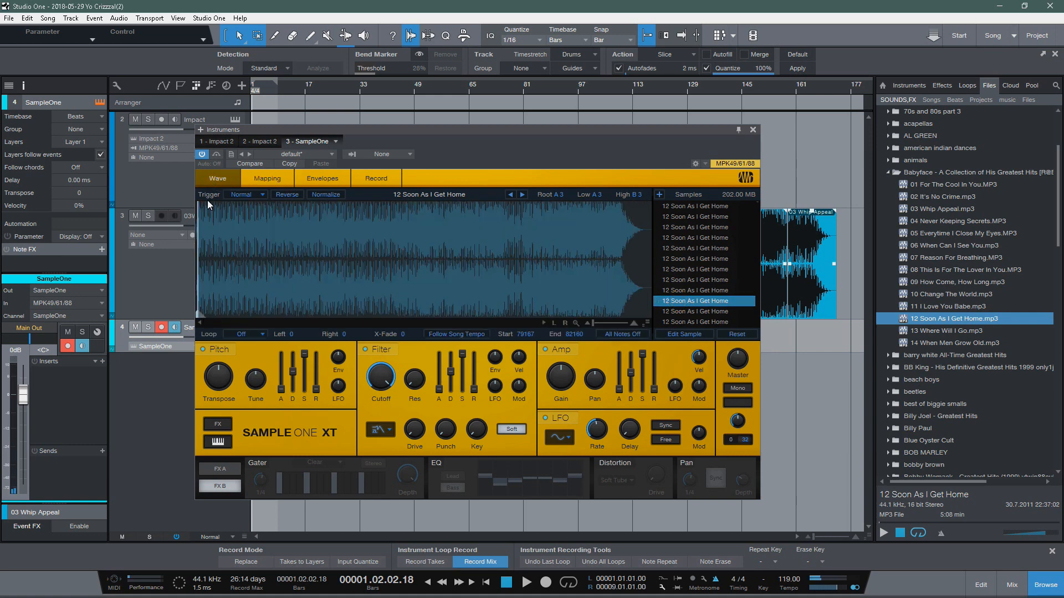
{"action": "scroll", "coordinate": [202, 203], "scroll_direction": "up", "scroll_amount": 4}
{"action": "scroll", "coordinate": [203, 203], "scroll_direction": "up", "scroll_amount": 4}
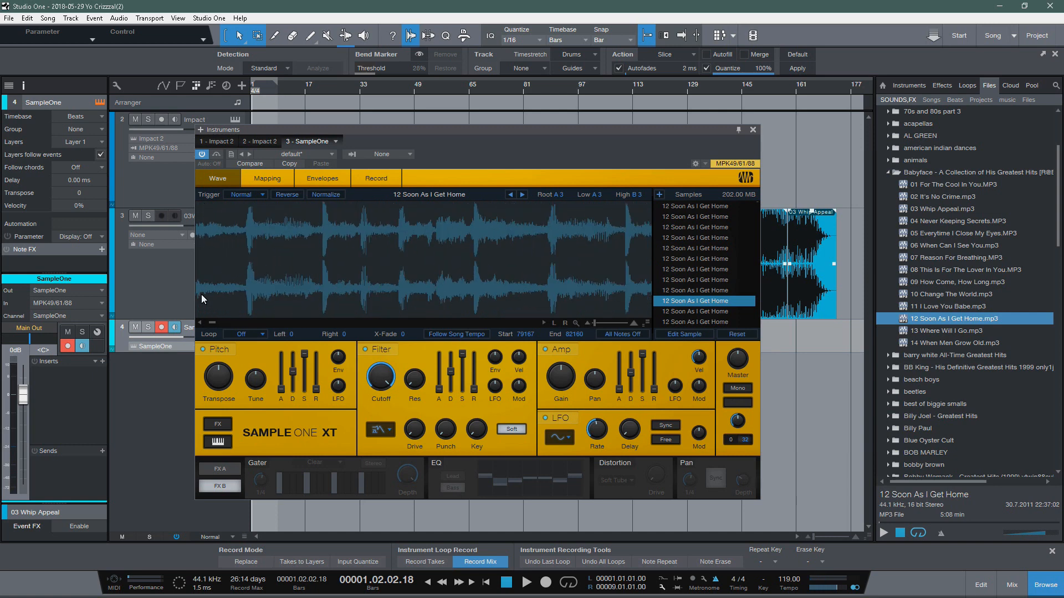
{"action": "left_click_drag", "start_coordinate": [215, 324], "coordinate": [207, 324]}
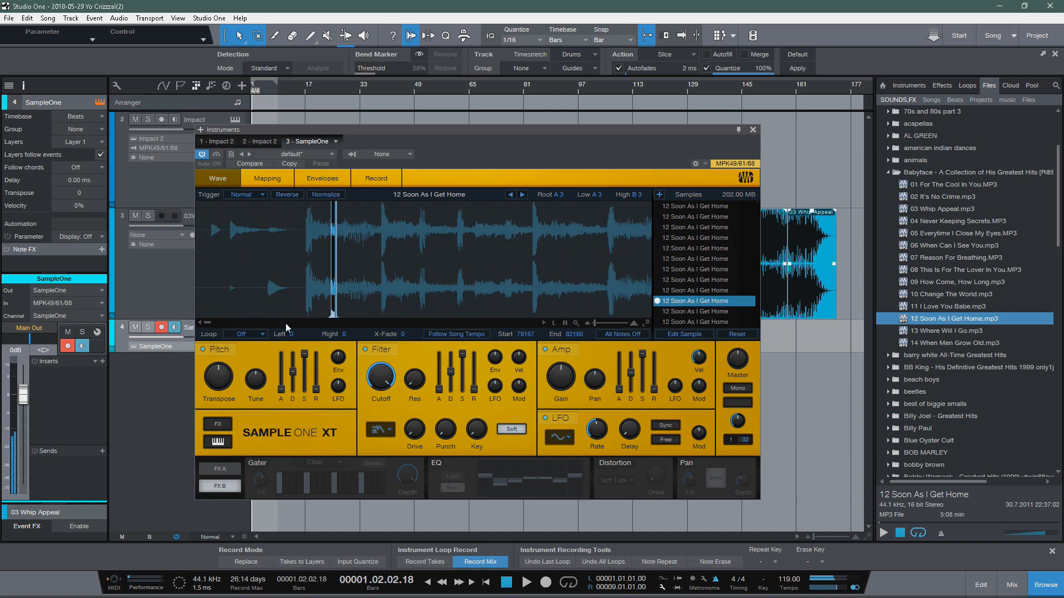
{"action": "left_click_drag", "start_coordinate": [328, 317], "coordinate": [372, 318]}
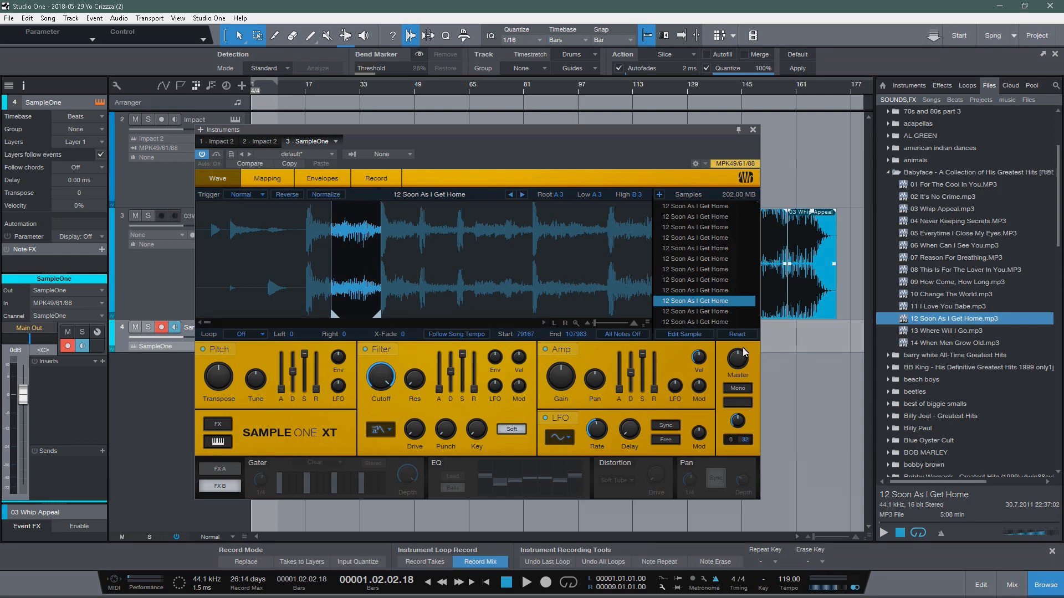
Close SampleOne's window, open the Impact track's instrument and reset it to the default preset
{"action": "left_click", "coordinate": [754, 131]}
{"action": "left_click", "coordinate": [236, 120]}
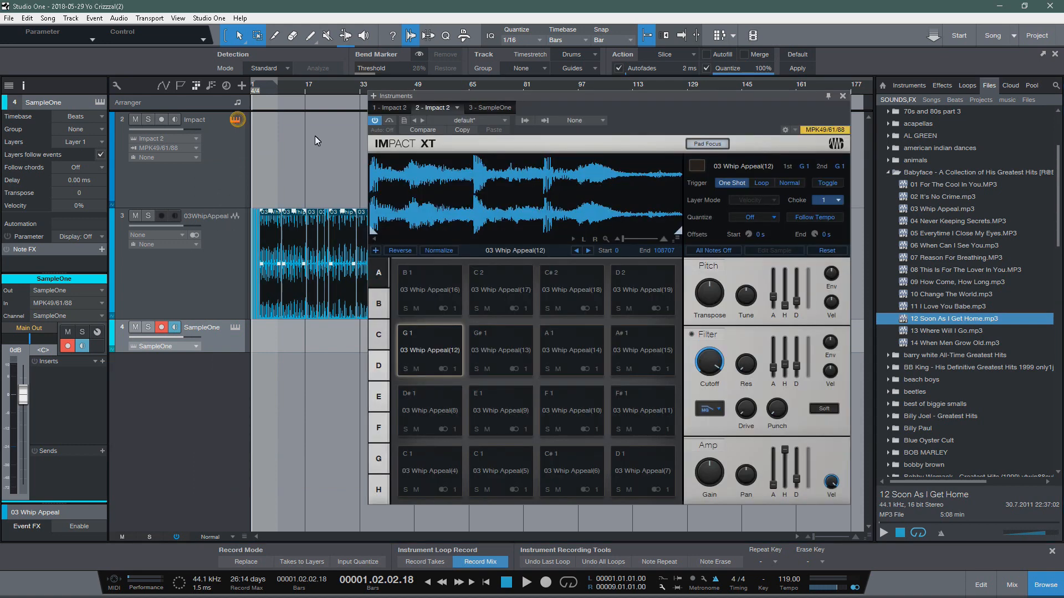
{"action": "left_click", "coordinate": [504, 121]}
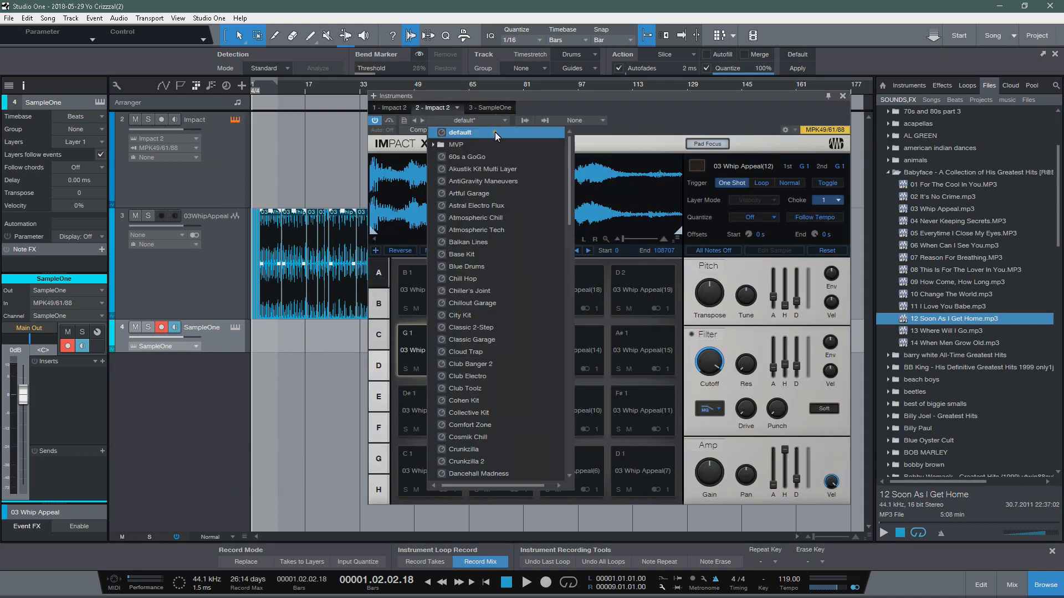
{"action": "left_click", "coordinate": [495, 132]}
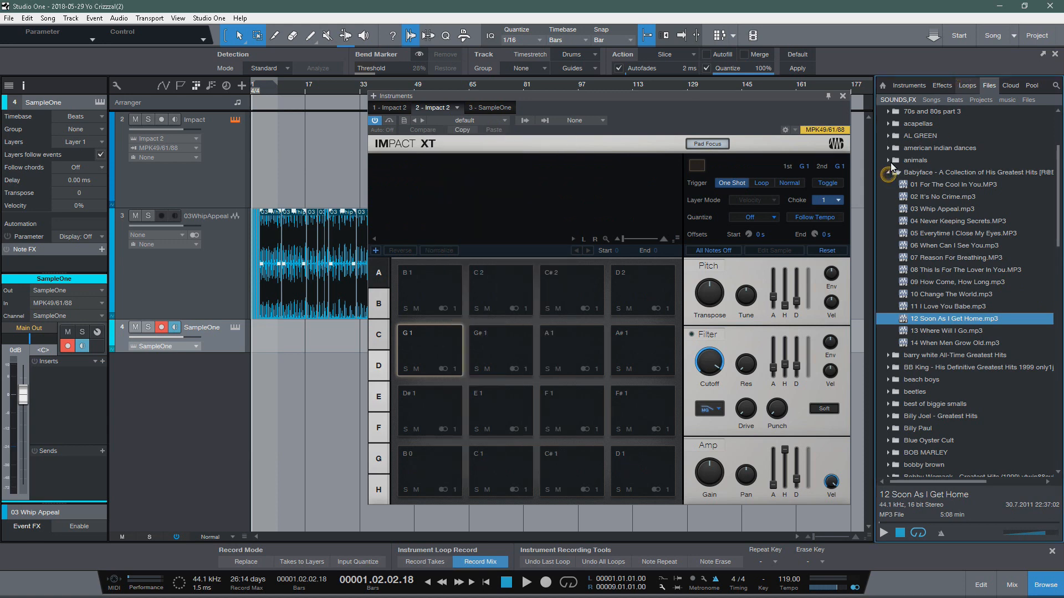
List the files in the Drums > HipHop > other folder of the loop library
{"action": "left_click", "coordinate": [967, 86]}
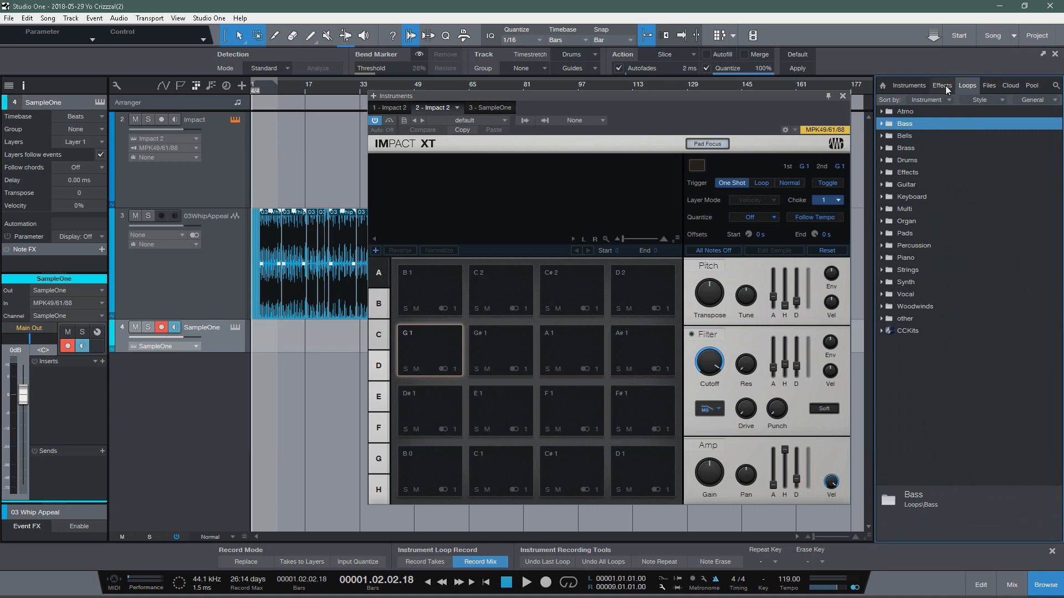
{"action": "left_click", "coordinate": [883, 160]}
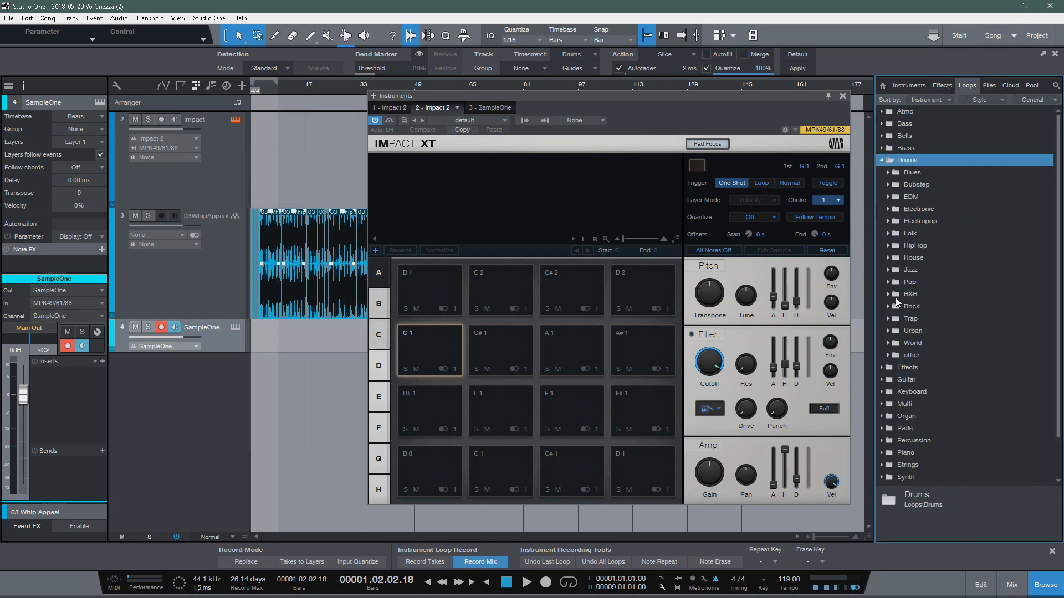
{"action": "double_click", "coordinate": [889, 247]}
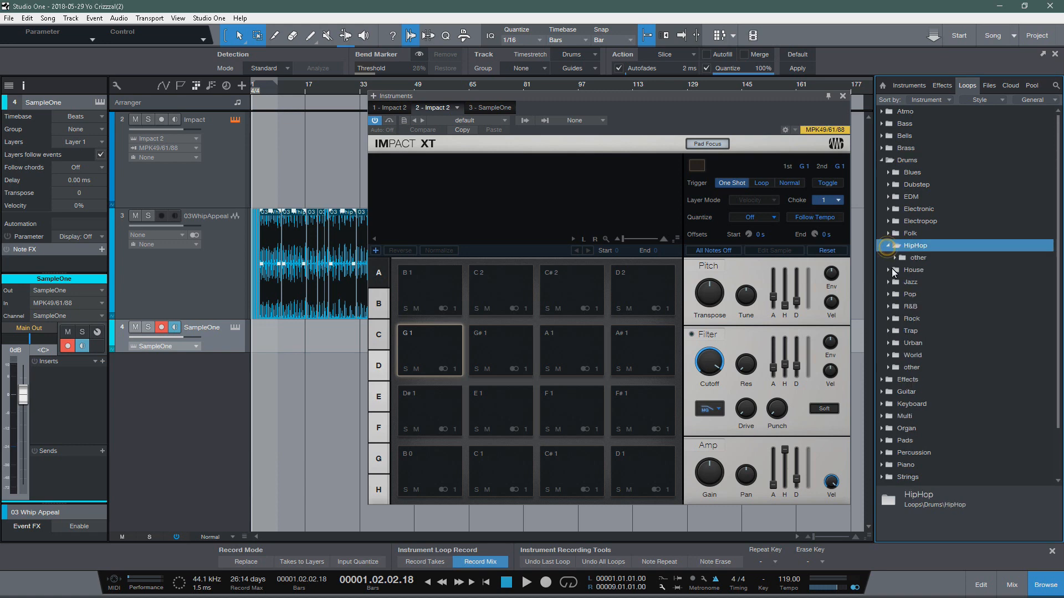
{"action": "left_click", "coordinate": [892, 258]}
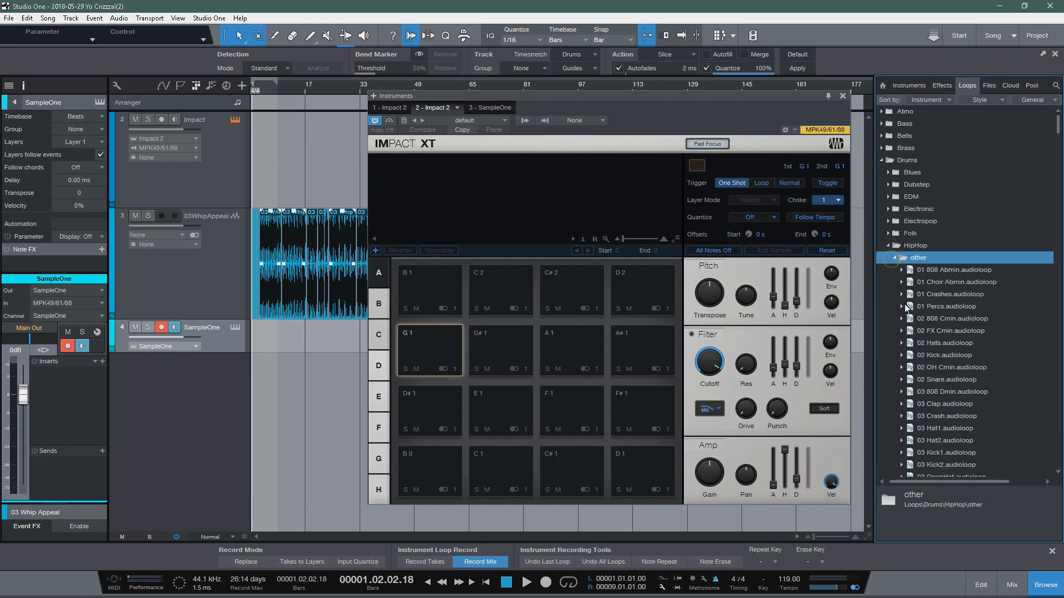
Look through the HipHop drum files for a drum loop and preview Drum 85 Bump Strp.wav
{"action": "left_click", "coordinate": [932, 414]}
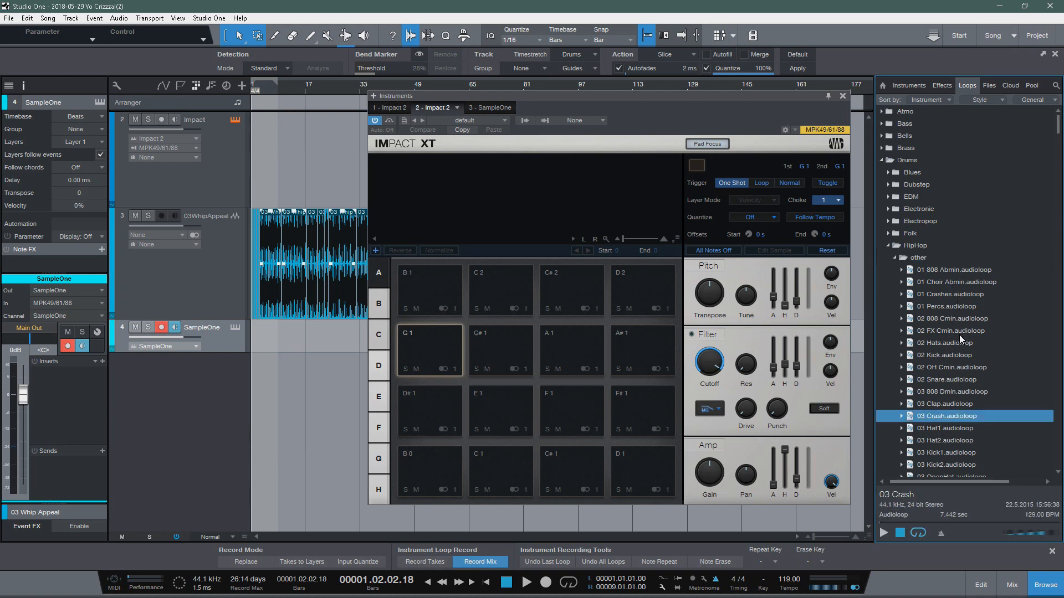
{"action": "scroll", "coordinate": [957, 351], "scroll_direction": "down", "scroll_amount": 4}
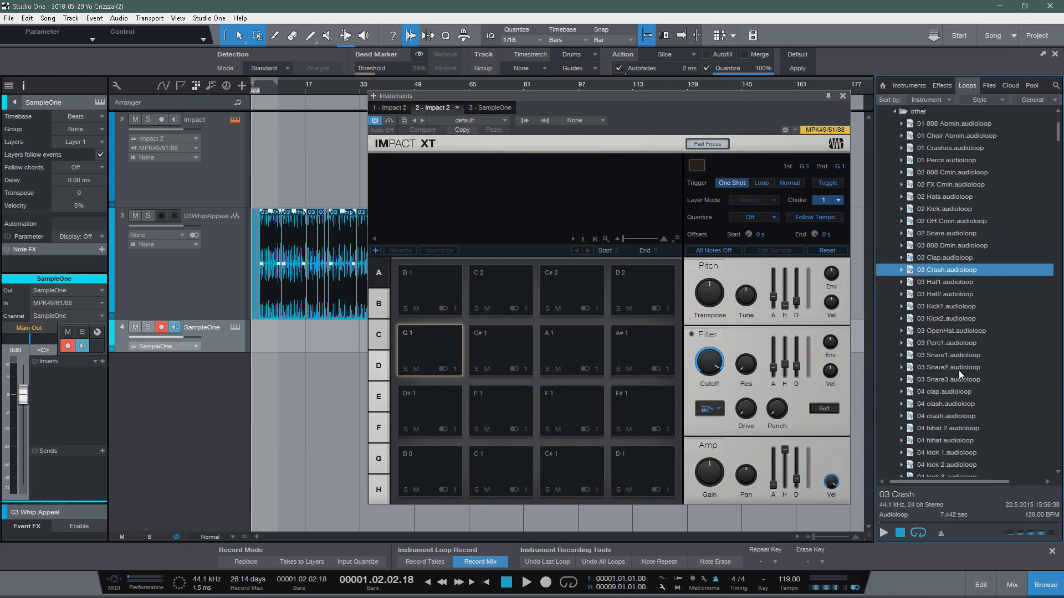
{"action": "scroll", "coordinate": [958, 370], "scroll_direction": "down", "scroll_amount": 5}
{"action": "left_click", "coordinate": [953, 416]}
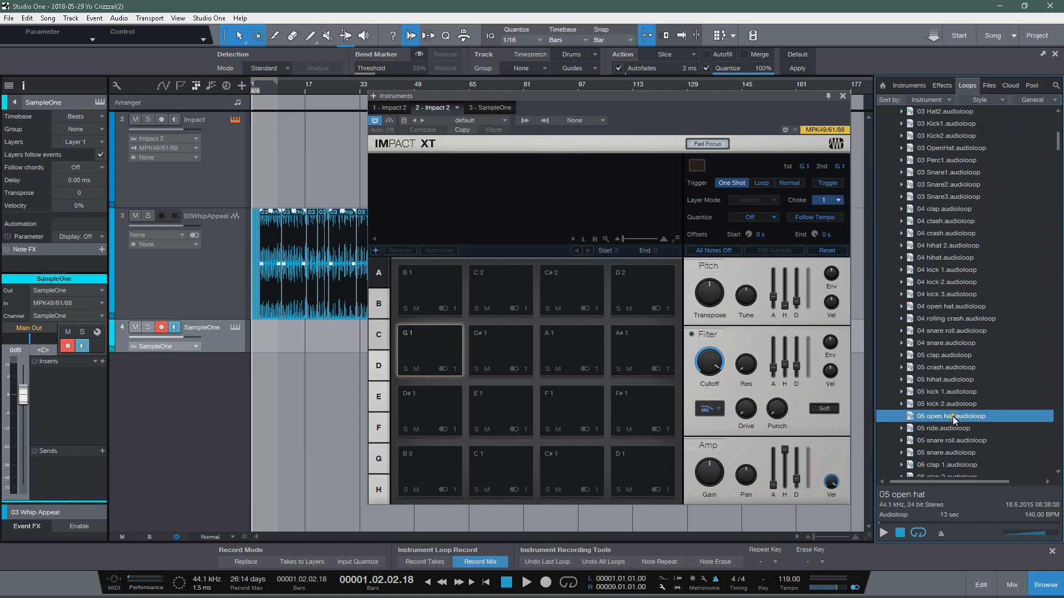
{"action": "scroll", "coordinate": [946, 426], "scroll_direction": "down", "scroll_amount": 4}
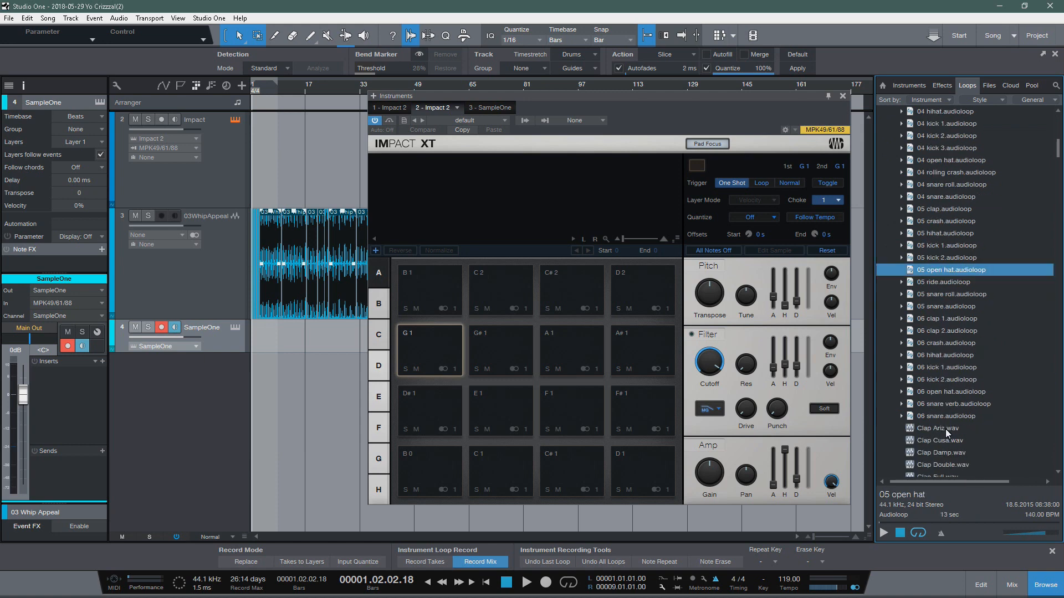
{"action": "scroll", "coordinate": [947, 433], "scroll_direction": "down", "scroll_amount": 12}
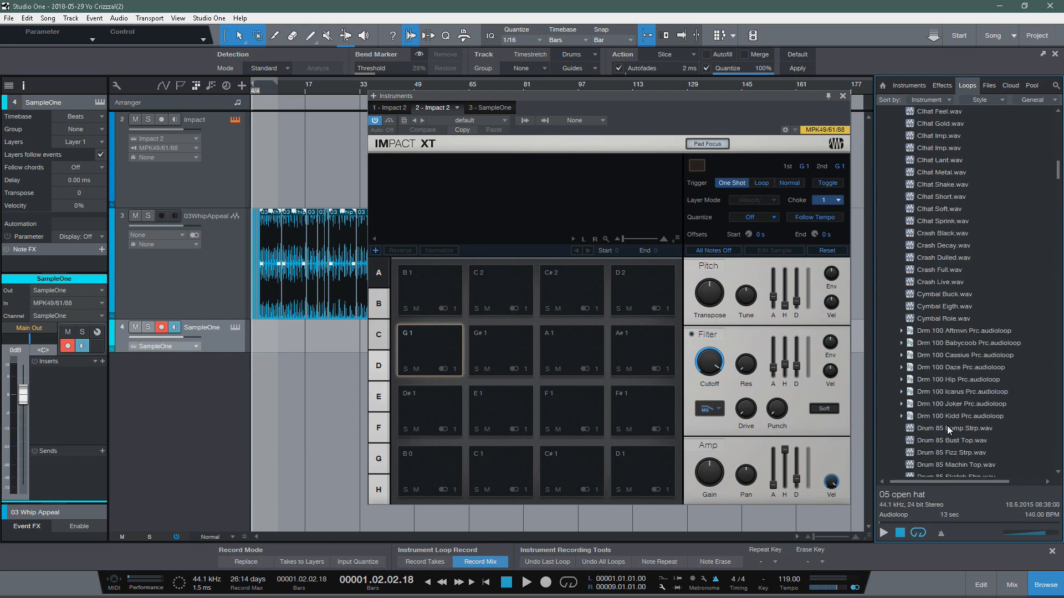
{"action": "left_click", "coordinate": [946, 427]}
{"action": "left_click", "coordinate": [886, 533]}
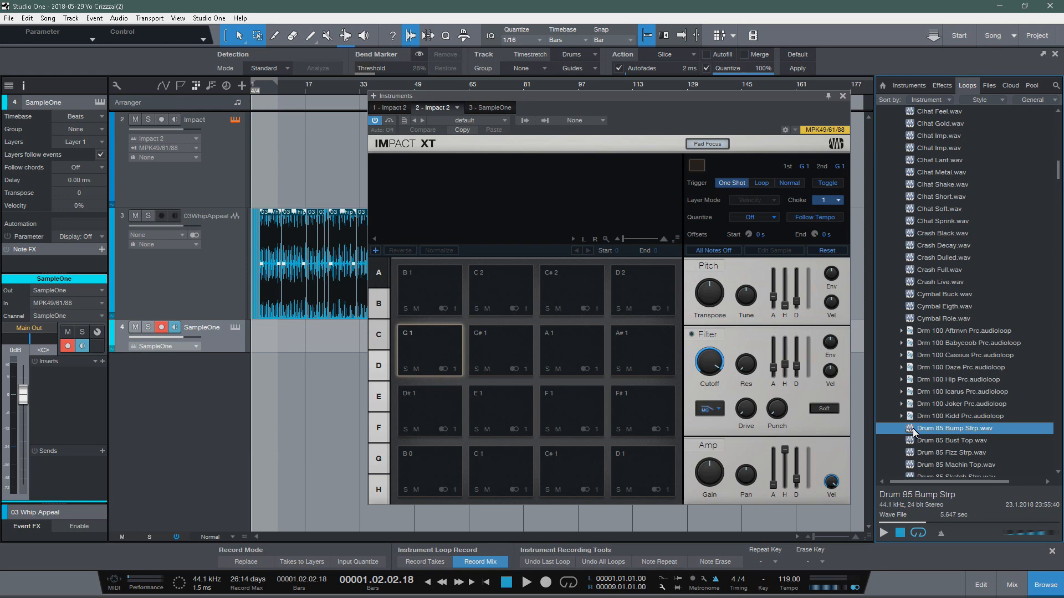
Load Drum 85 Bump Strp.wav as a whole onto Impact's B 0 pad, and clear that pad
{"action": "left_click_drag", "start_coordinate": [912, 428], "coordinate": [432, 470]}
{"action": "right_click", "coordinate": [434, 474]}
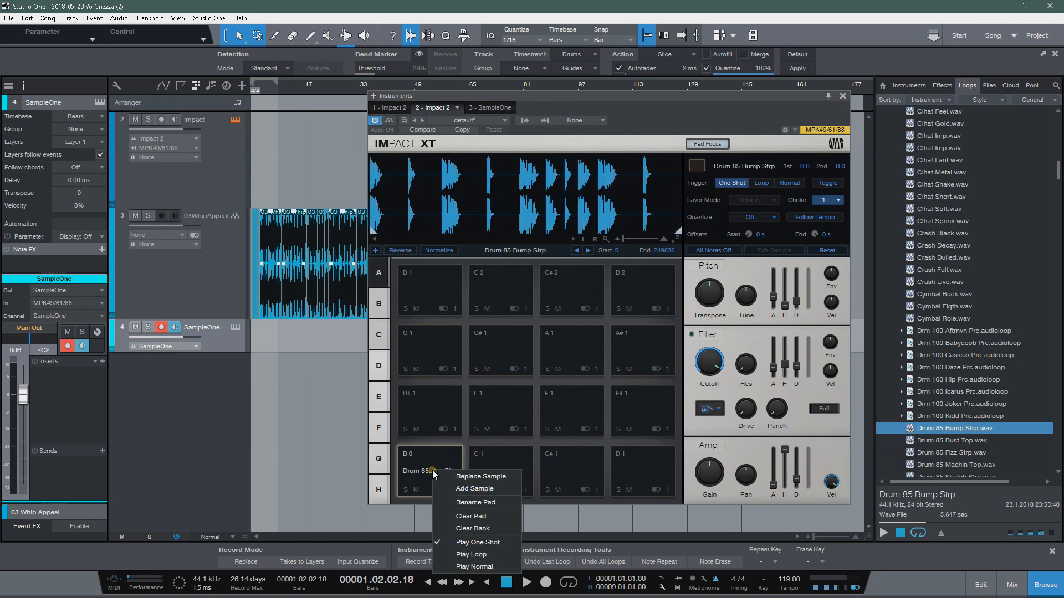
{"action": "left_click", "coordinate": [485, 512]}
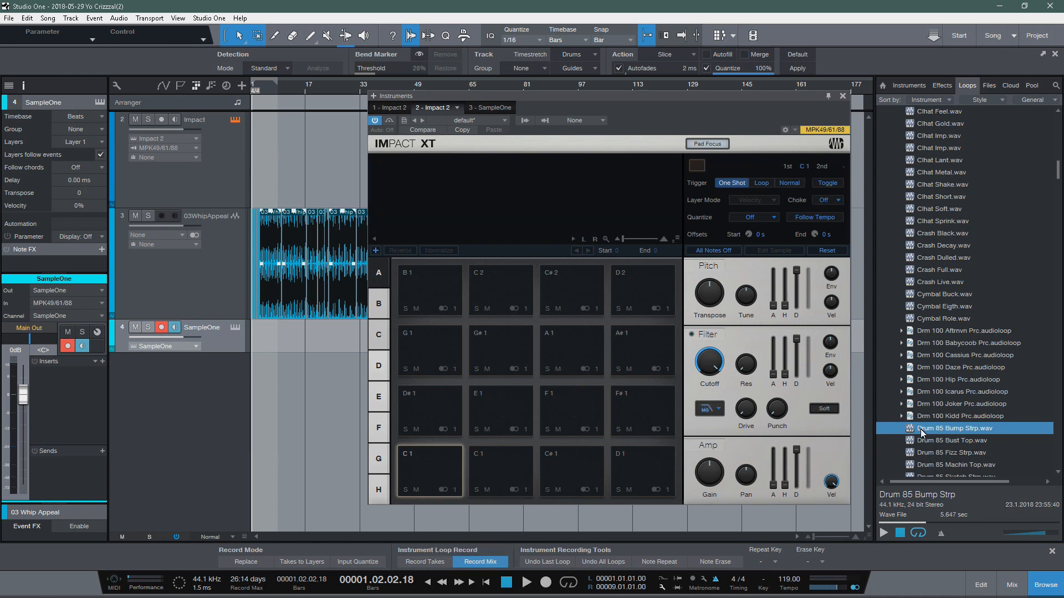
Spread the slices of Drum 85 Bump Strp.wav across Impact's pads and audition the F# 1 pad with the Impact track active
{"action": "left_click_drag", "start_coordinate": [913, 431], "coordinate": [427, 464]}
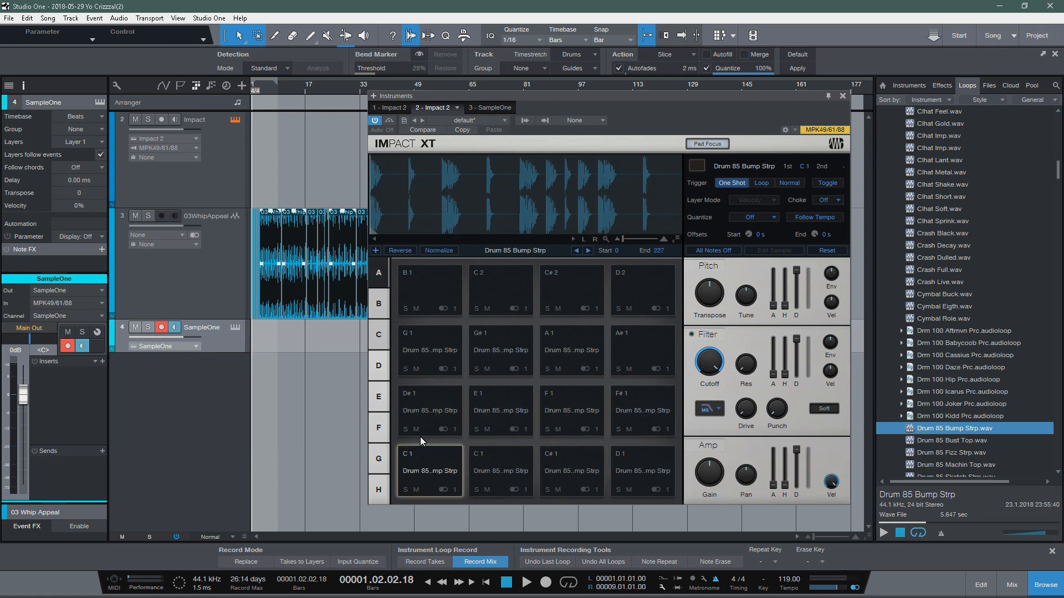
{"action": "left_click", "coordinate": [231, 171]}
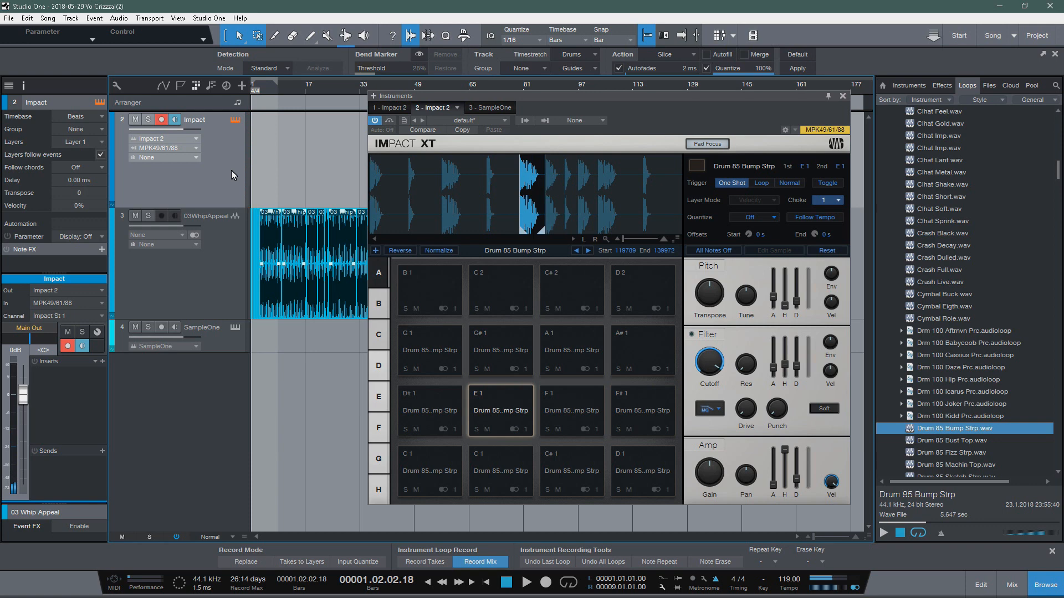
{"action": "left_click", "coordinate": [661, 415]}
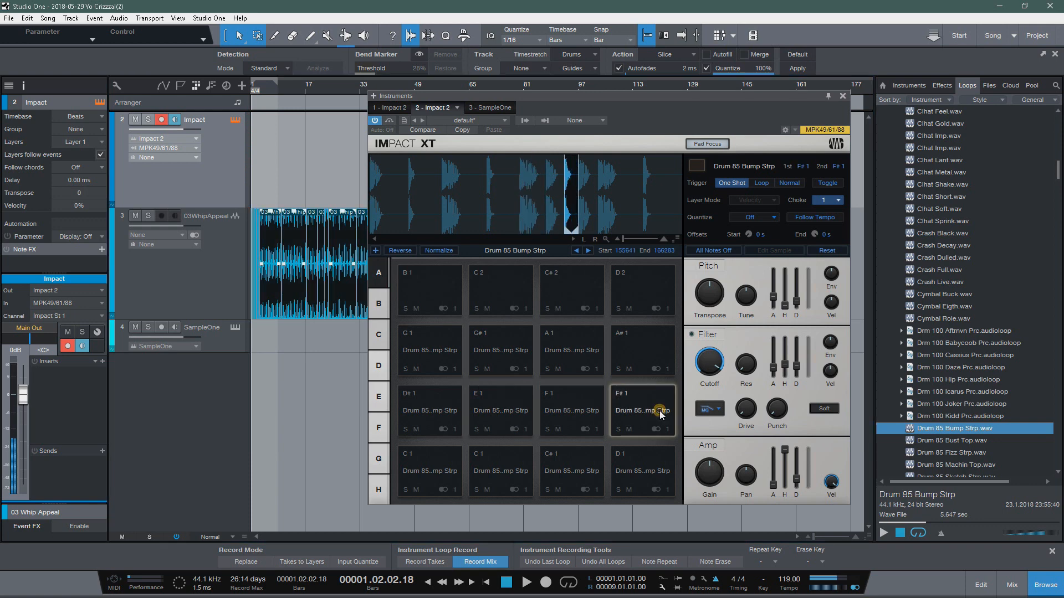
{"action": "left_click", "coordinate": [661, 416]}
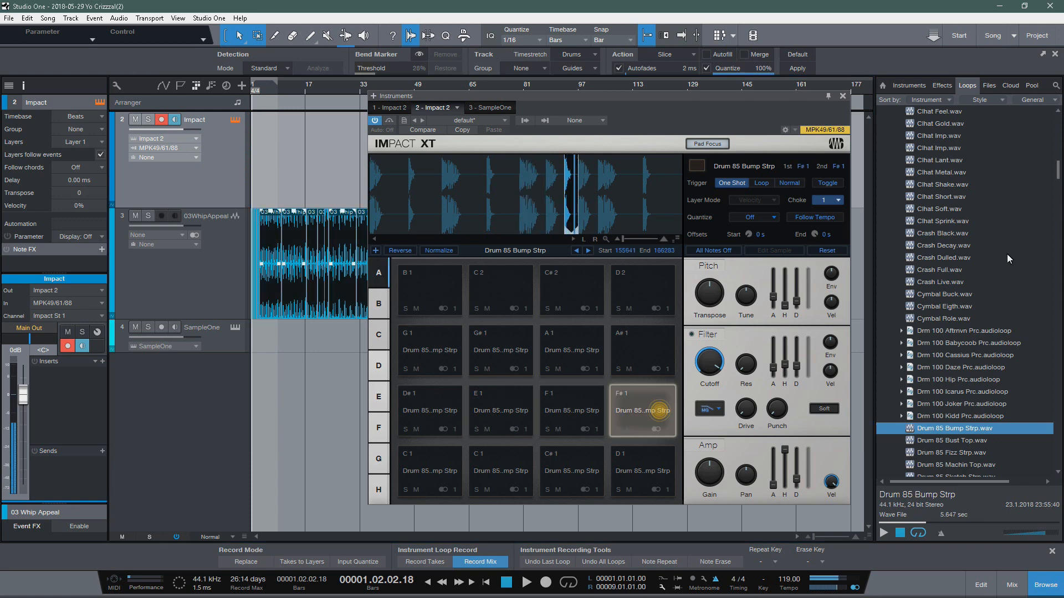
Preview the first Clhat Imp.wav and use it to replace the sample on Impact's F# 1 pad
{"action": "left_click", "coordinate": [950, 139]}
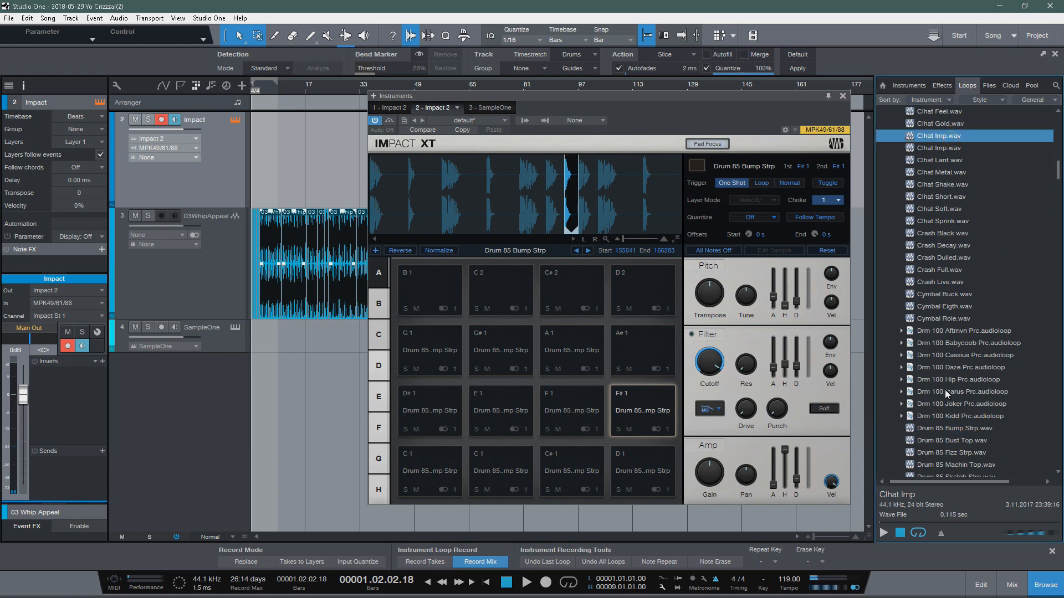
{"action": "left_click", "coordinate": [885, 534]}
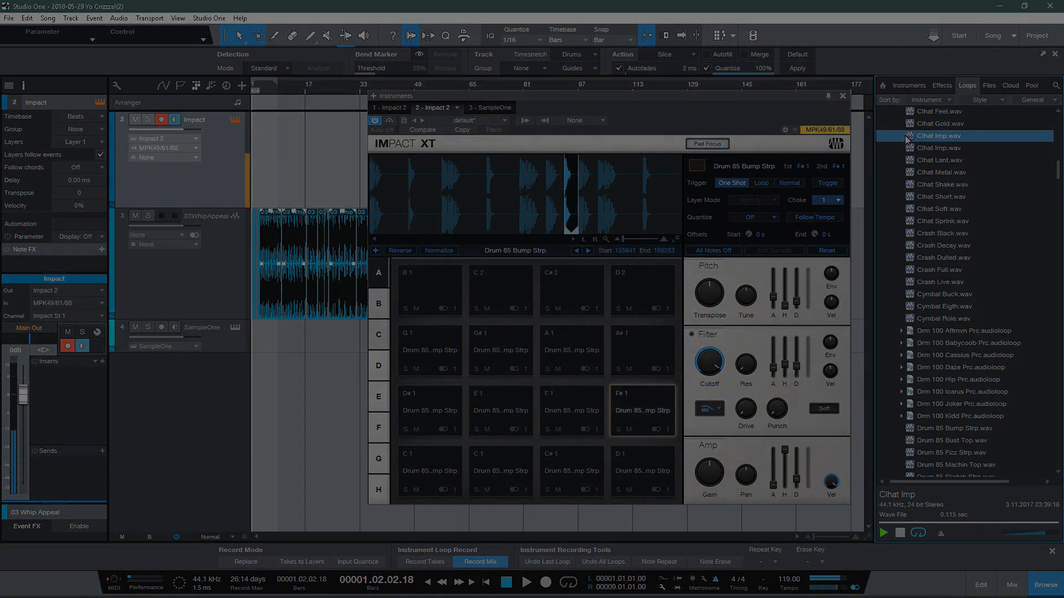
{"action": "left_click_drag", "start_coordinate": [938, 135], "coordinate": [635, 410]}
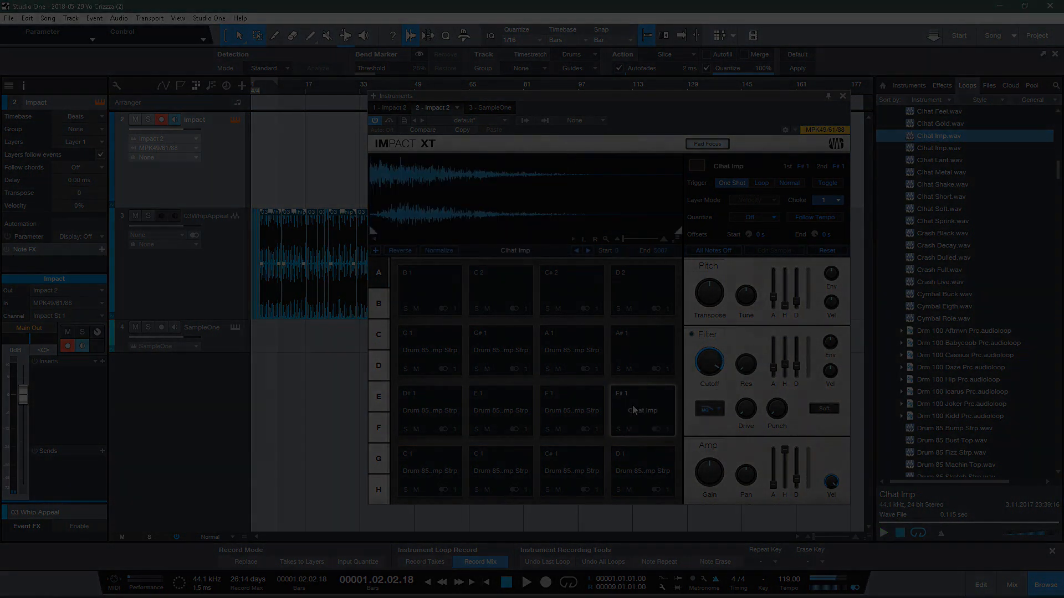